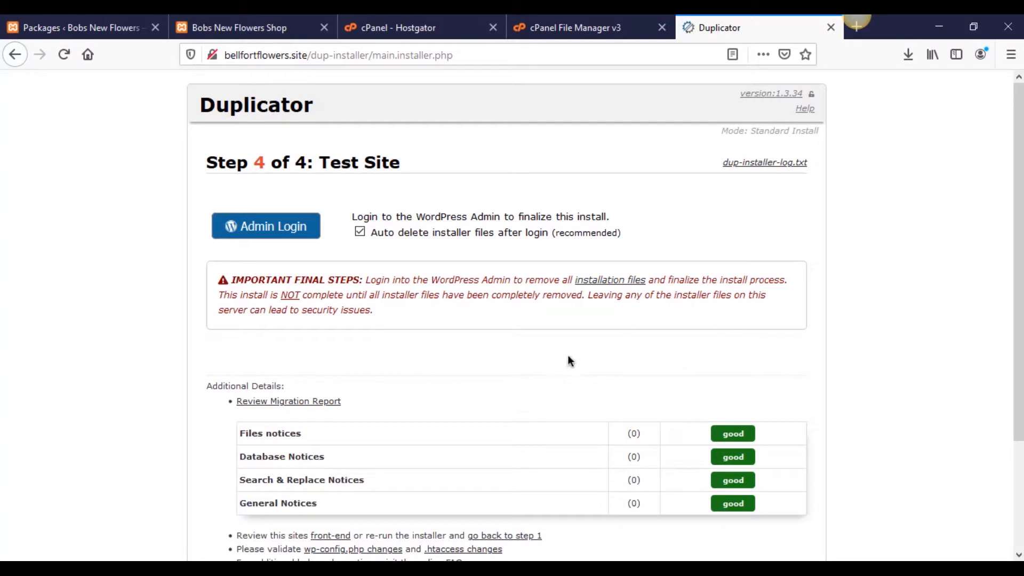
- Open the admin login from the Duplicator test step and log in to WordPress with the account username and password
{"action": "scroll", "coordinate": [524, 327], "scroll_direction": "down", "scroll_amount": 3}
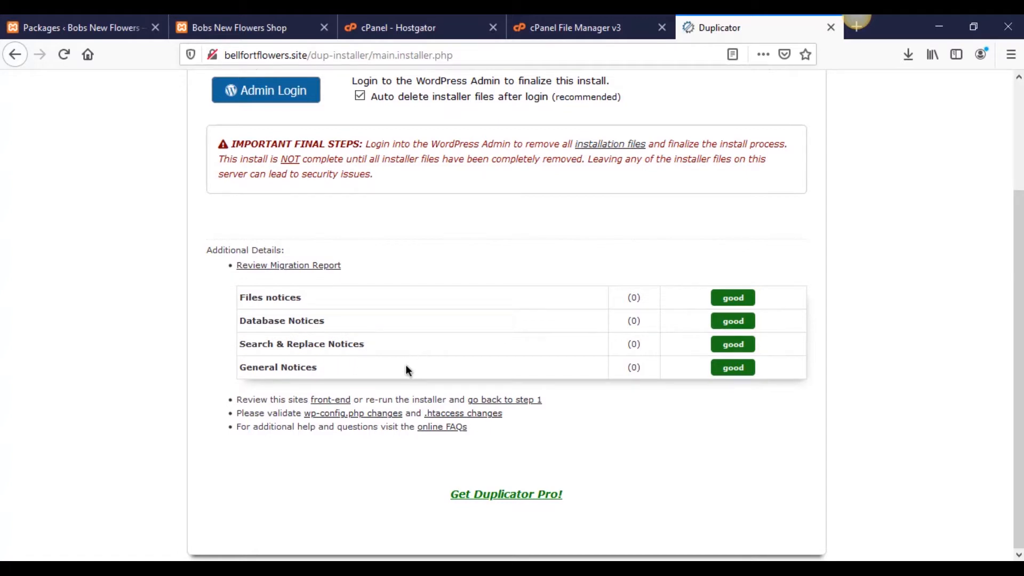
{"action": "scroll", "coordinate": [409, 362], "scroll_direction": "up", "scroll_amount": 3}
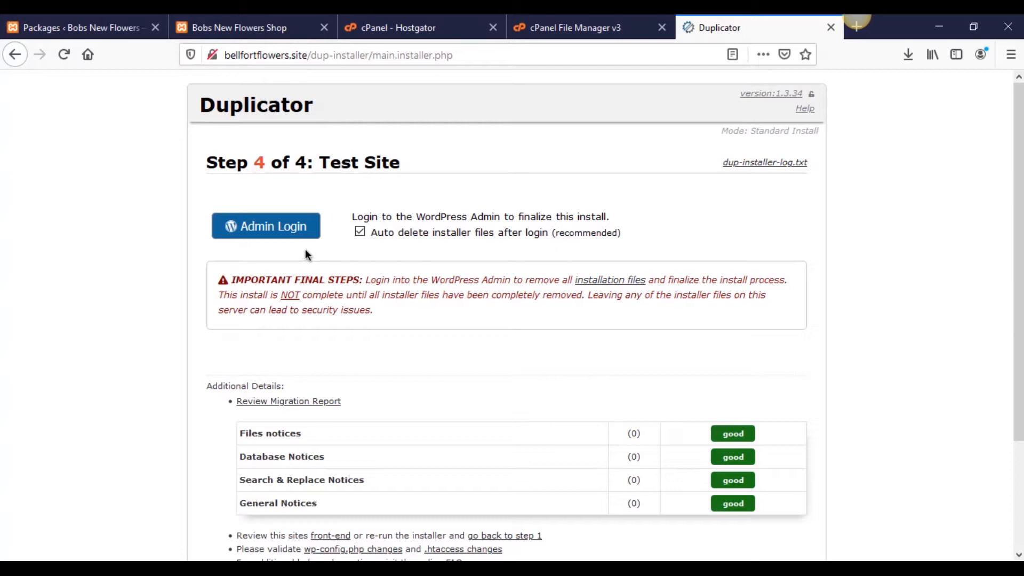
{"action": "left_click", "coordinate": [301, 230]}
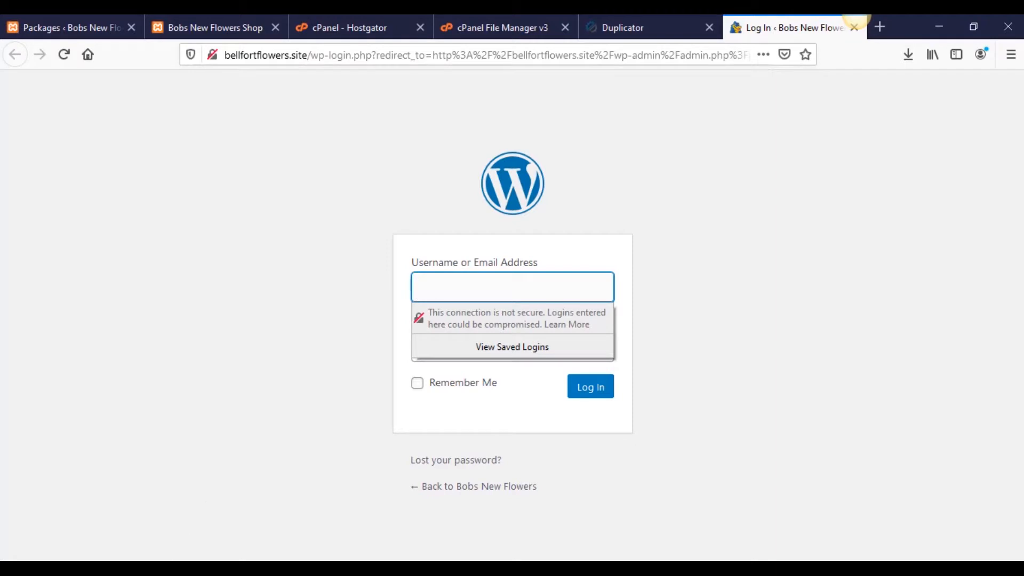
{"action": "key", "text": "ctrl+v"}
{"action": "key", "text": "Tab"}
{"action": "key", "text": "ctrl+v"}
{"action": "left_click", "coordinate": [289, 386]}
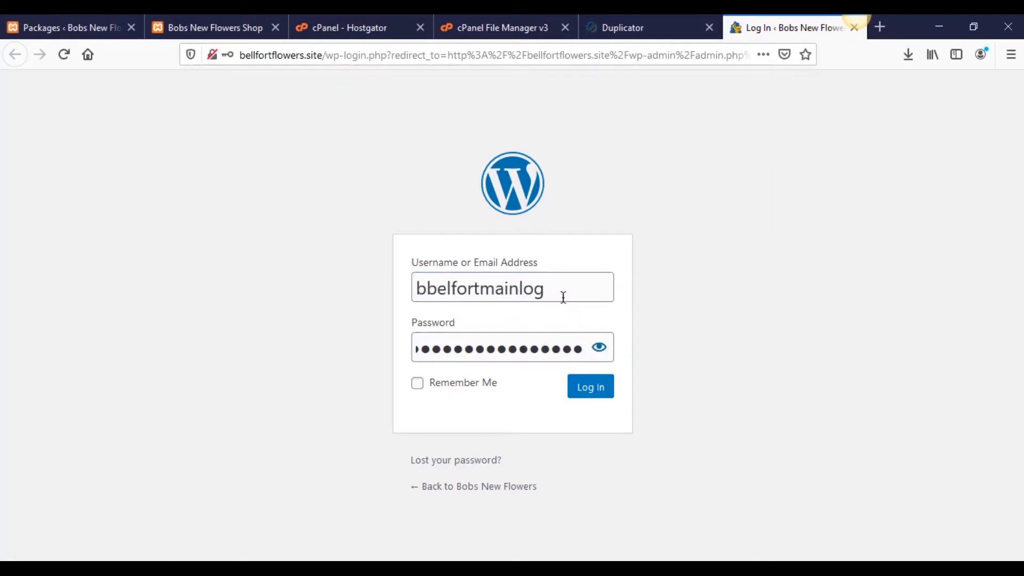
{"action": "left_click", "coordinate": [592, 388]}
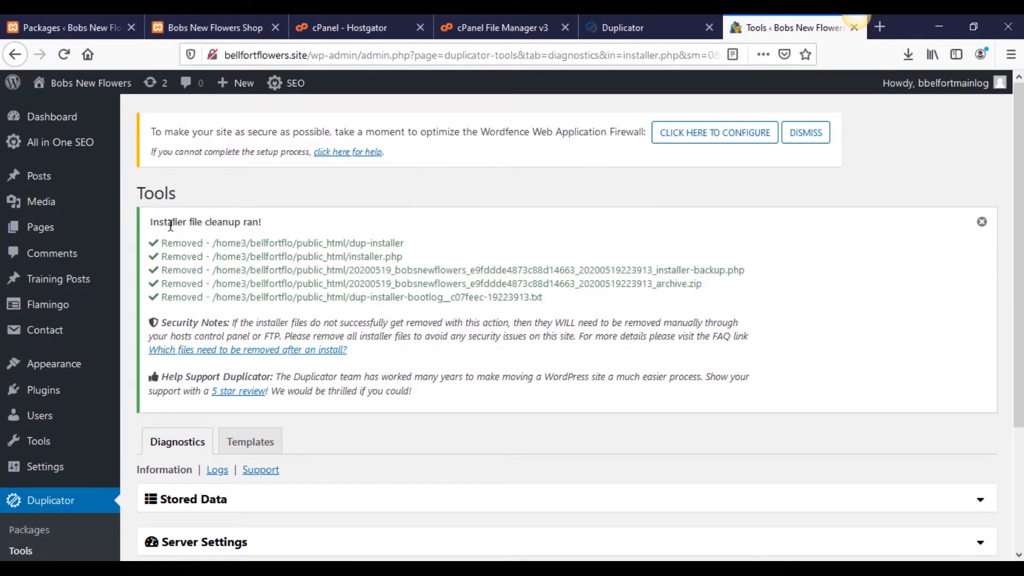
- Review the installer files removed by the Duplicator cleanup against the installer's final steps, and dismiss the cleanup notice
{"action": "left_click_drag", "start_coordinate": [151, 226], "coordinate": [269, 227]}
{"action": "left_click", "coordinate": [269, 226]}
{"action": "left_click", "coordinate": [655, 22]}
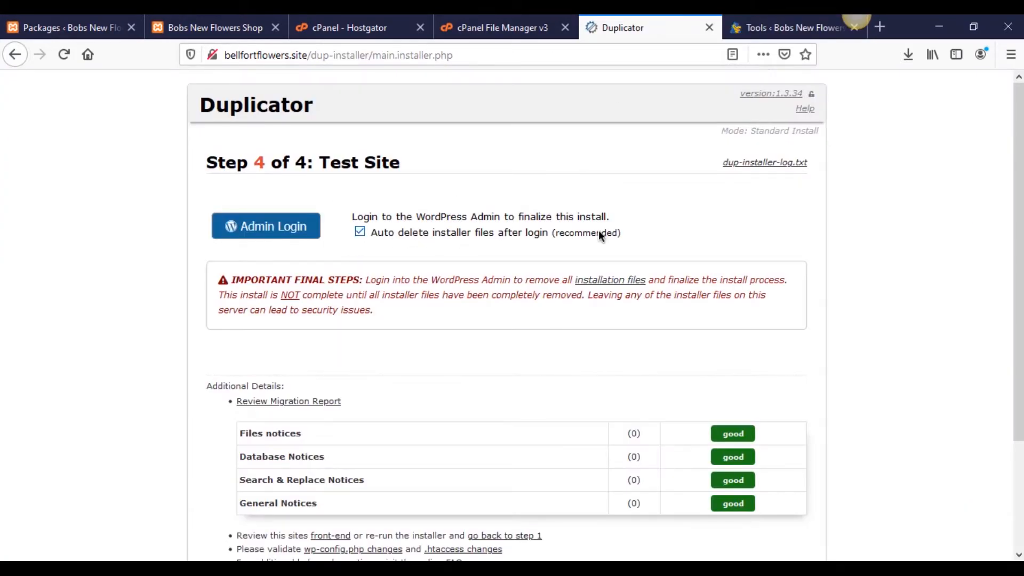
{"action": "left_click", "coordinate": [741, 29]}
{"action": "scroll", "coordinate": [456, 217], "scroll_direction": "down", "scroll_amount": 2}
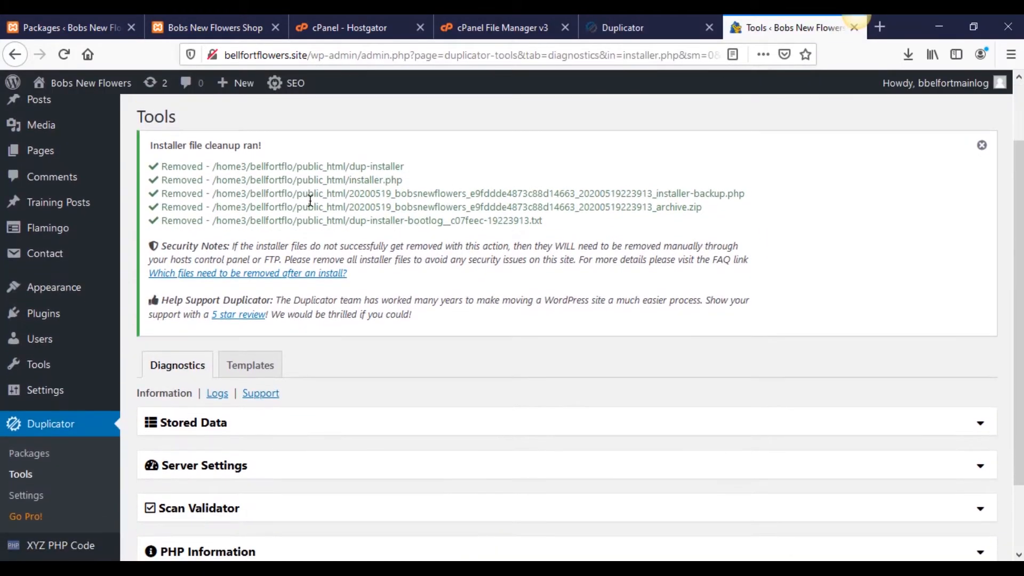
{"action": "left_click_drag", "start_coordinate": [349, 167], "coordinate": [707, 203]}
{"action": "left_click", "coordinate": [706, 203]}
{"action": "left_click_drag", "start_coordinate": [543, 222], "coordinate": [180, 219]}
{"action": "left_click", "coordinate": [243, 219]}
{"action": "scroll", "coordinate": [535, 281], "scroll_direction": "down", "scroll_amount": 1}
{"action": "scroll", "coordinate": [536, 279], "scroll_direction": "up", "scroll_amount": 3}
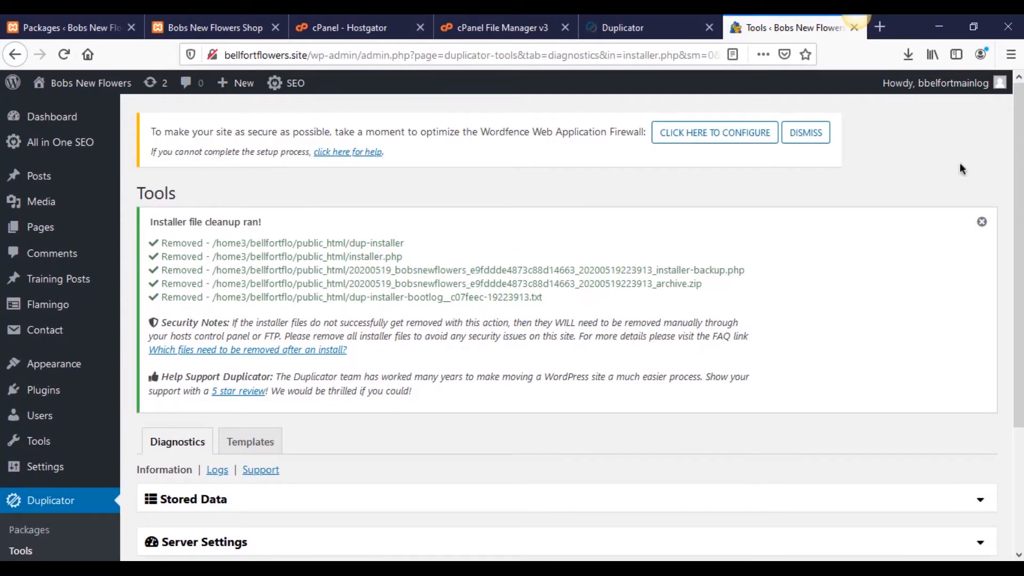
{"action": "left_click", "coordinate": [982, 222]}
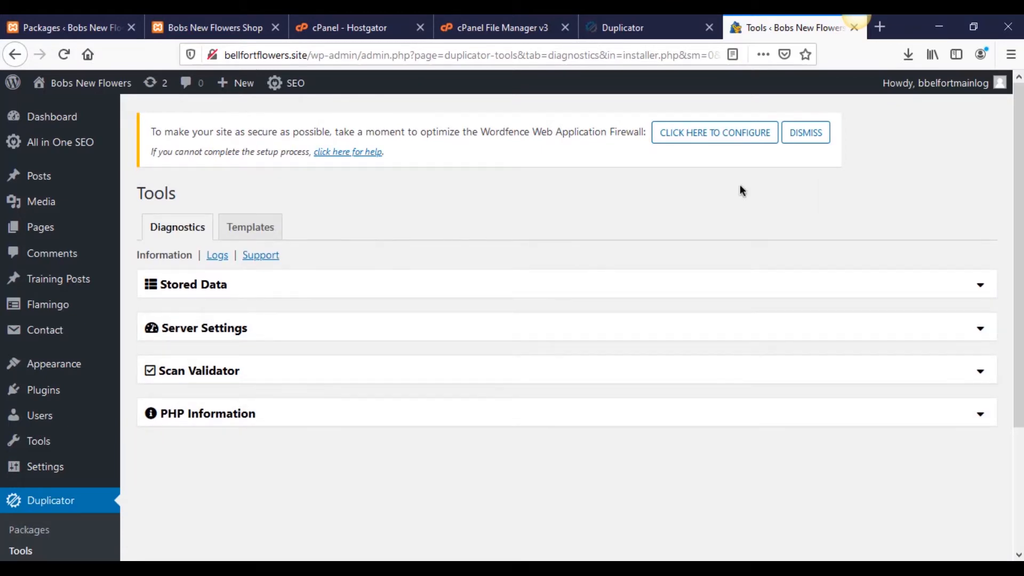
- Open the migrated site's home page in a new tab alongside the WordPress admin and view it
{"action": "scroll", "coordinate": [398, 249], "scroll_direction": "down", "scroll_amount": 3}
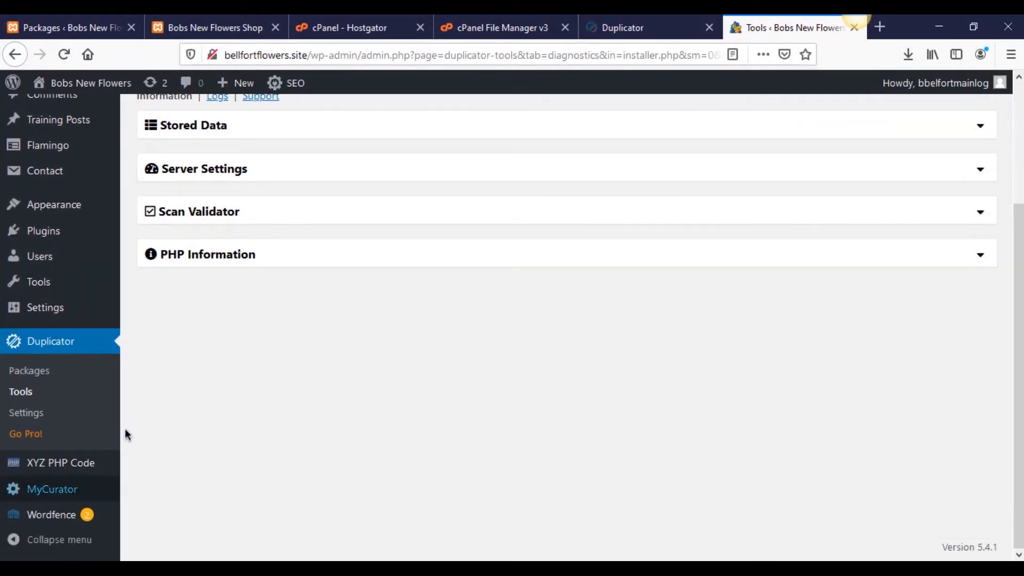
{"action": "scroll", "coordinate": [172, 346], "scroll_direction": "up", "scroll_amount": 3}
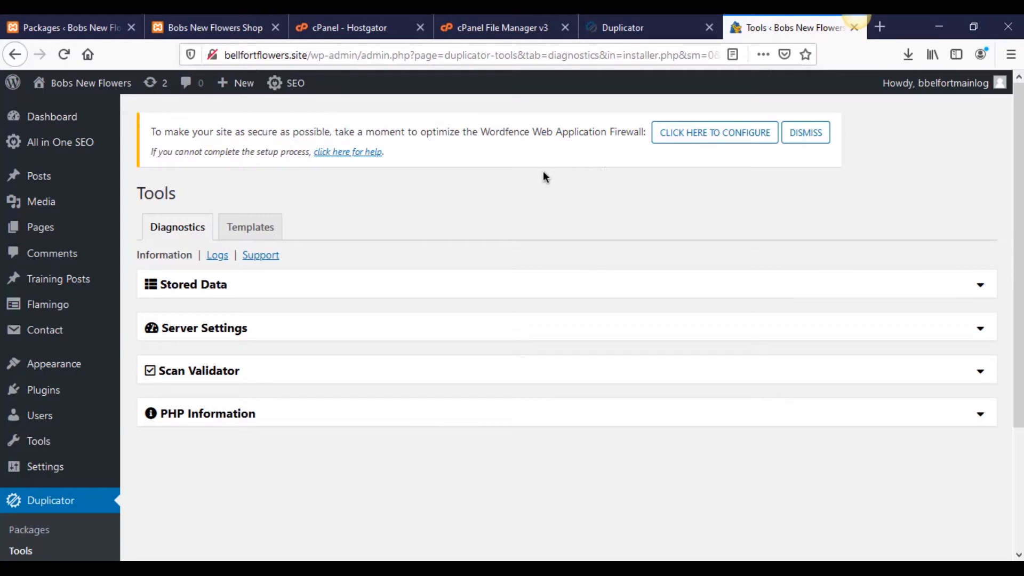
{"action": "right_click", "coordinate": [119, 88]}
{"action": "left_click", "coordinate": [138, 97]}
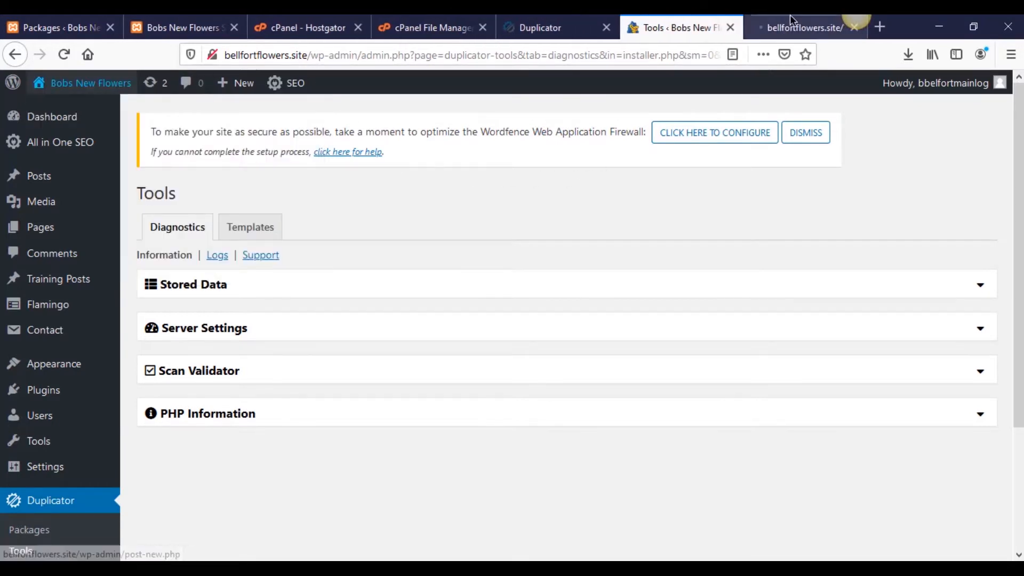
{"action": "left_click", "coordinate": [790, 21]}
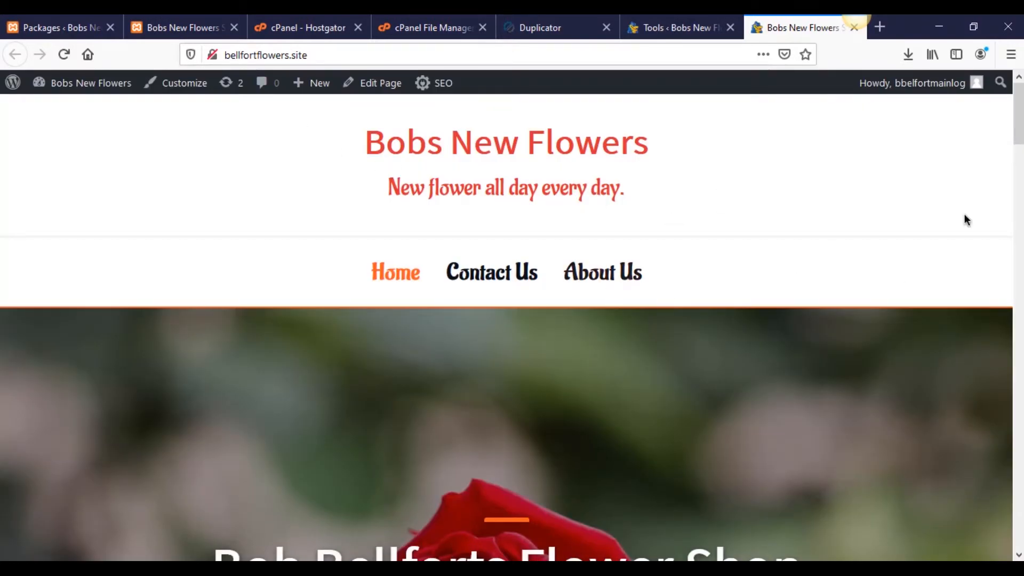
{"action": "mouse_move", "coordinate": [1019, 125]}
{"action": "left_mouse_down"}
{"action": "mouse_move", "coordinate": [1019, 536]}
{"action": "mouse_move", "coordinate": [1019, 133]}
{"action": "left_mouse_up"}
{"action": "left_click", "coordinate": [676, 30]}
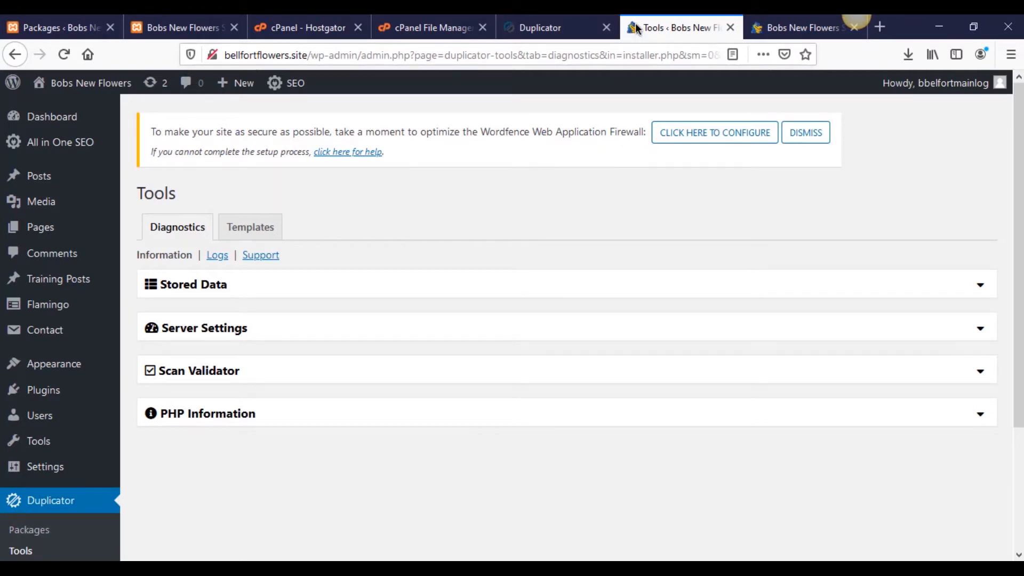
{"action": "left_click", "coordinate": [755, 30]}
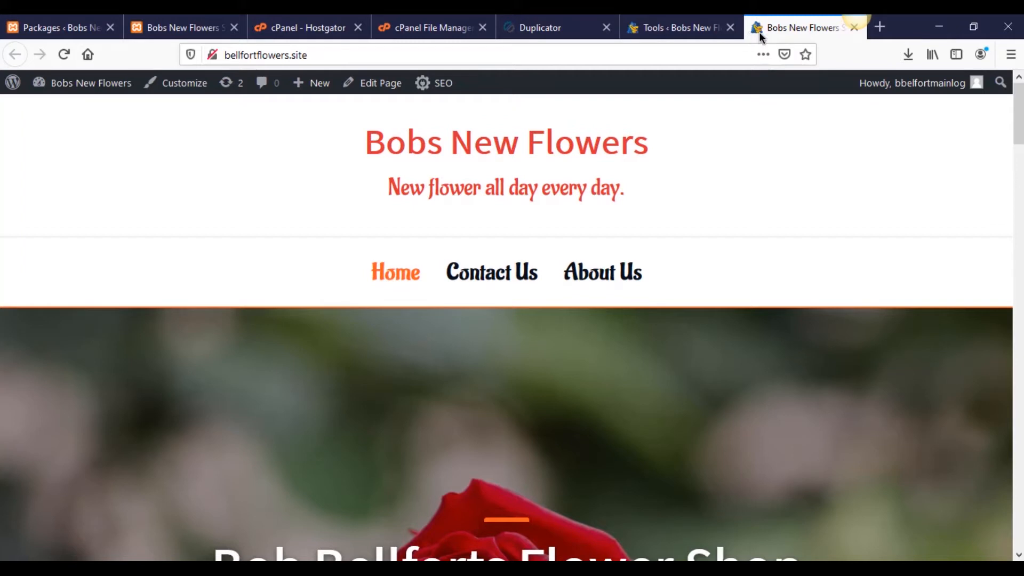
- Duplicate the site's home page in another tab, compare the two copies, and close one of them
{"action": "middle_click", "coordinate": [63, 58]}
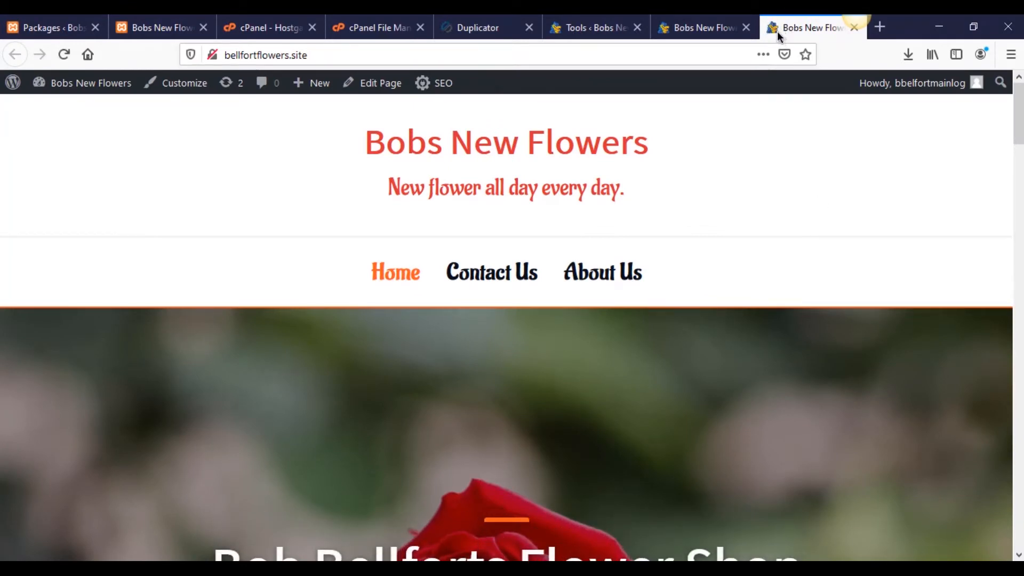
{"action": "left_click", "coordinate": [704, 33]}
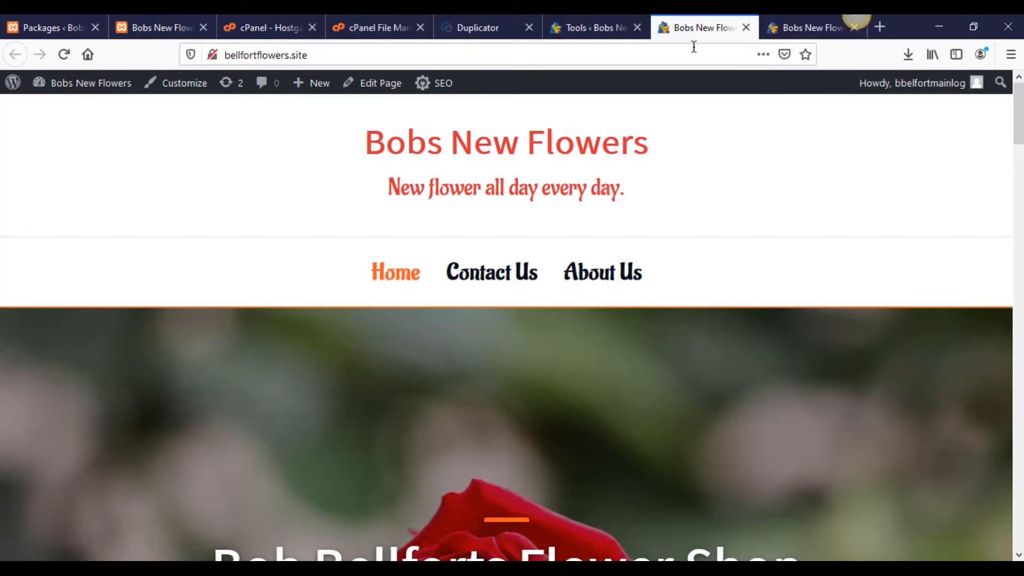
{"action": "left_click", "coordinate": [780, 31]}
{"action": "left_click", "coordinate": [746, 27]}
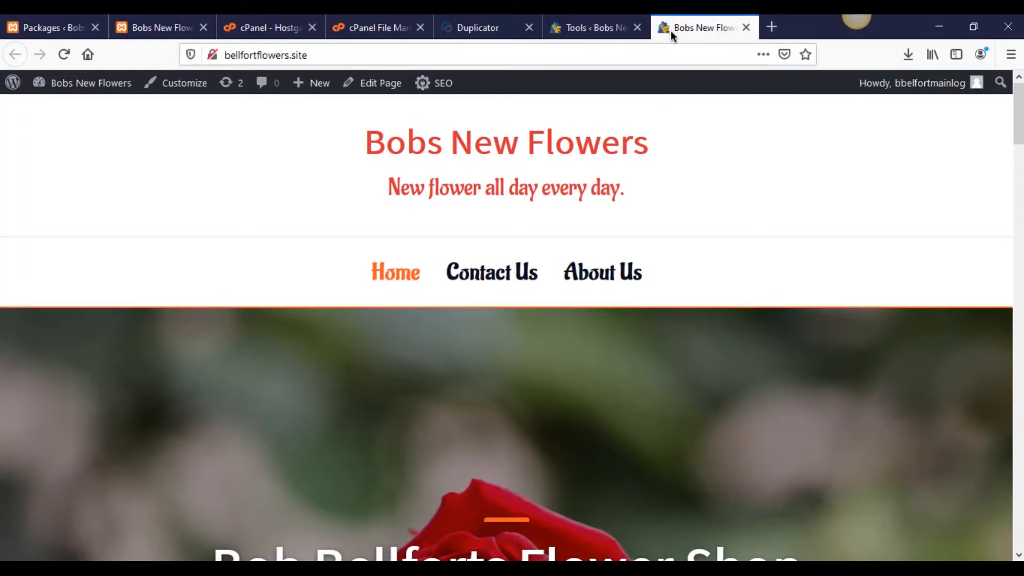
- Re-save the WordPress permalink settings with the Post name structure
{"action": "left_click", "coordinate": [572, 33]}
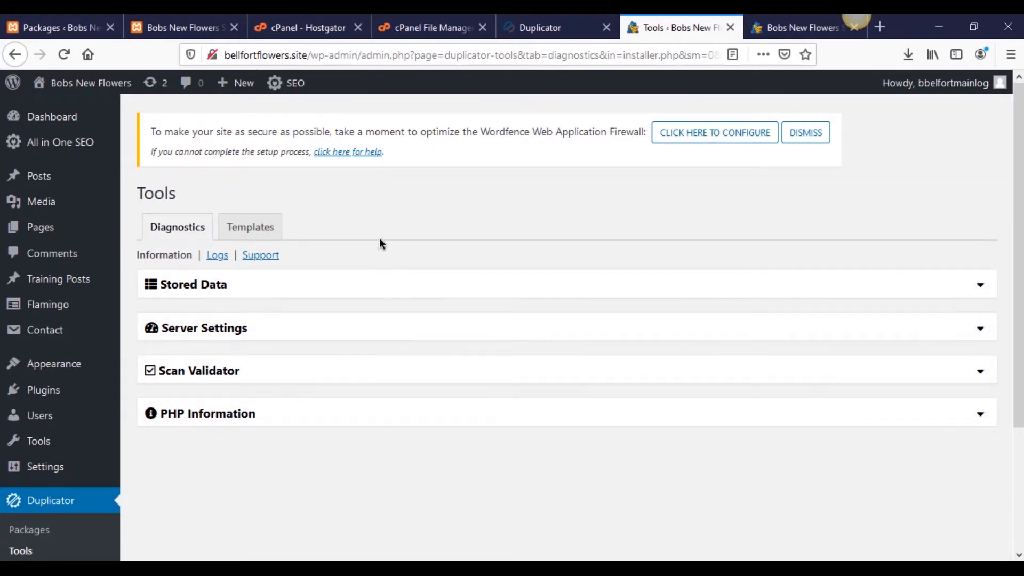
{"action": "scroll", "coordinate": [293, 480], "scroll_direction": "down", "scroll_amount": 3}
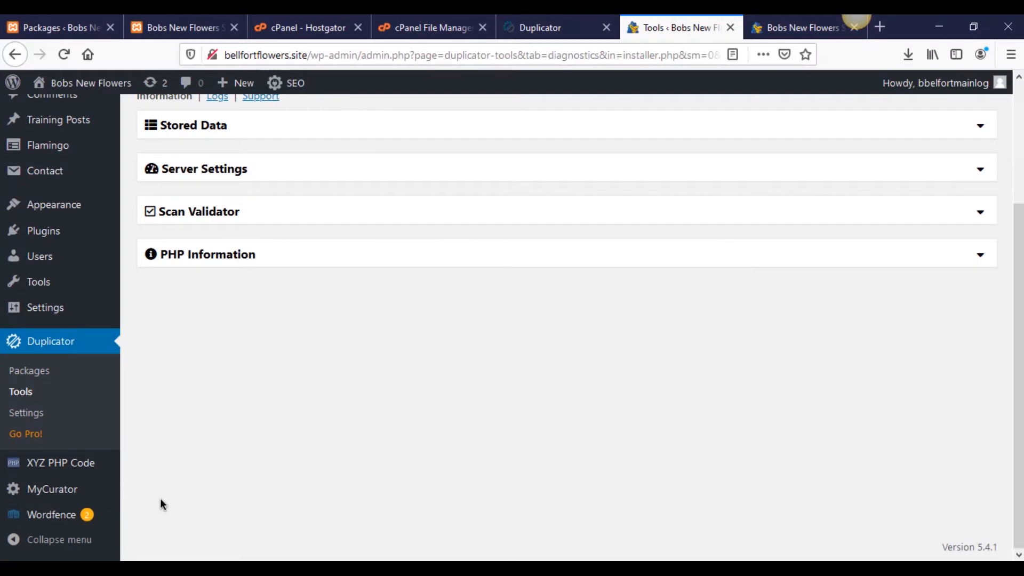
{"action": "mouse_move", "coordinate": [16, 313]}
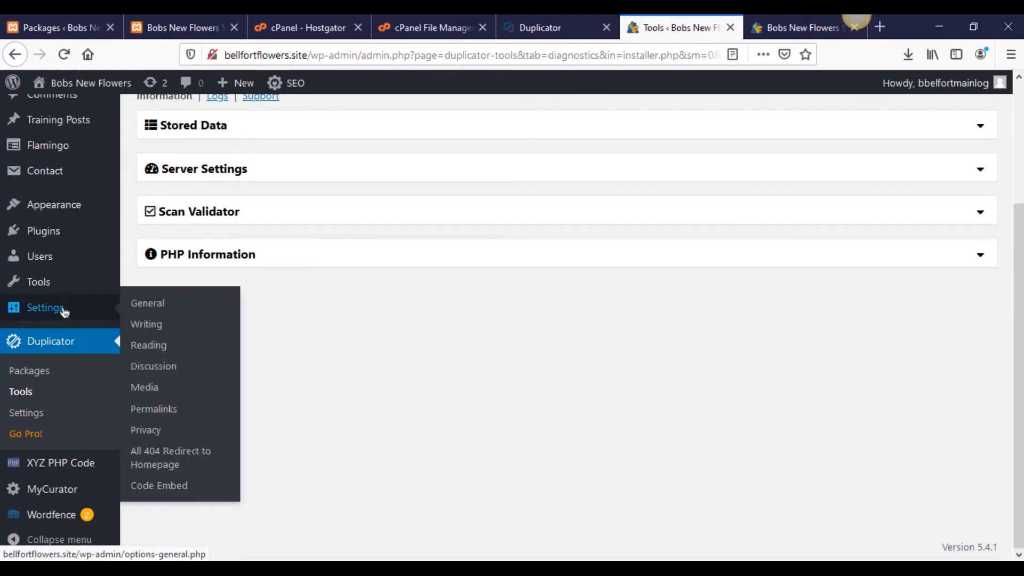
{"action": "left_click", "coordinate": [155, 408]}
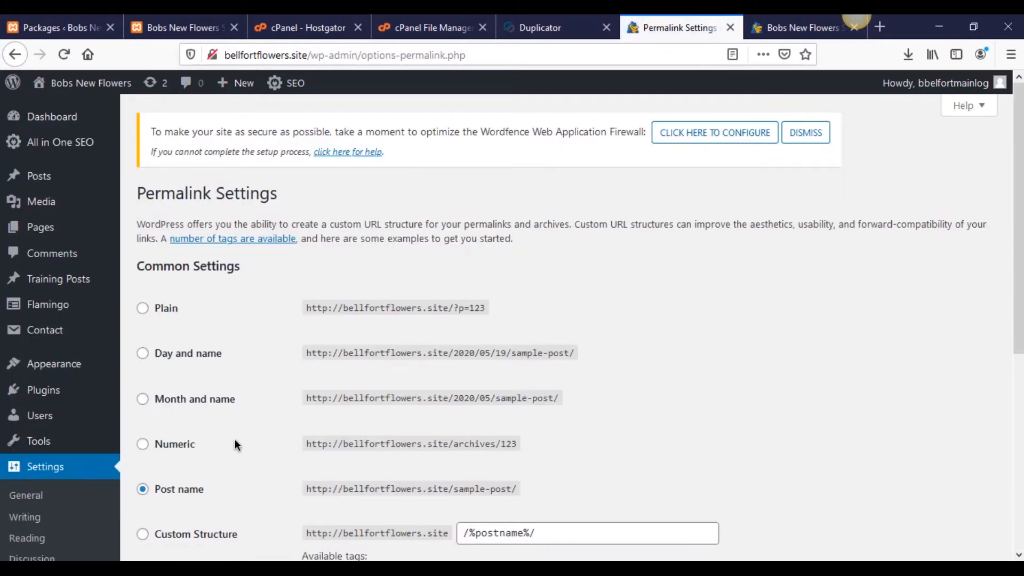
{"action": "scroll", "coordinate": [152, 353], "scroll_direction": "down", "scroll_amount": 3}
{"action": "scroll", "coordinate": [312, 467], "scroll_direction": "down", "scroll_amount": 3}
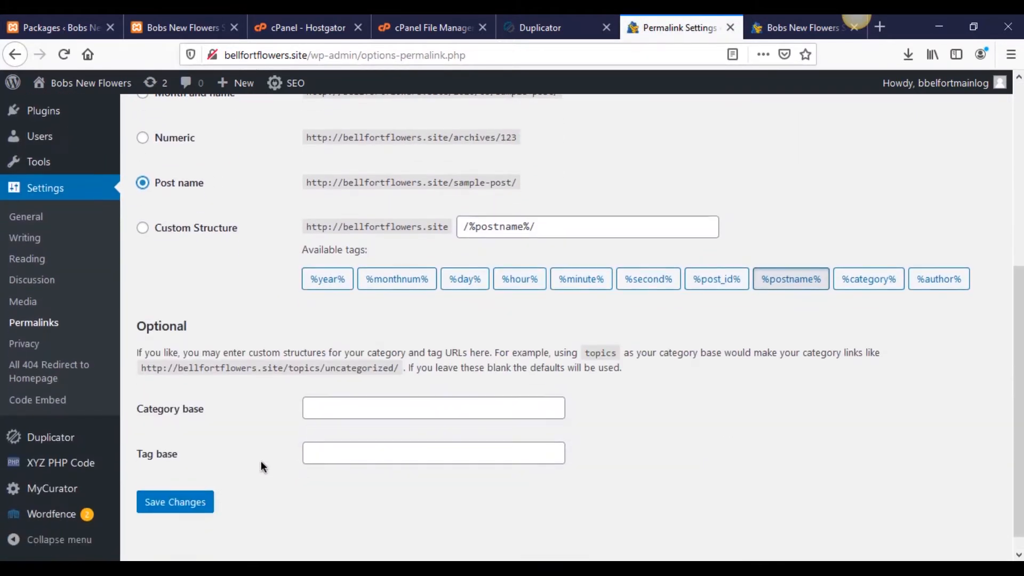
{"action": "left_click", "coordinate": [187, 501]}
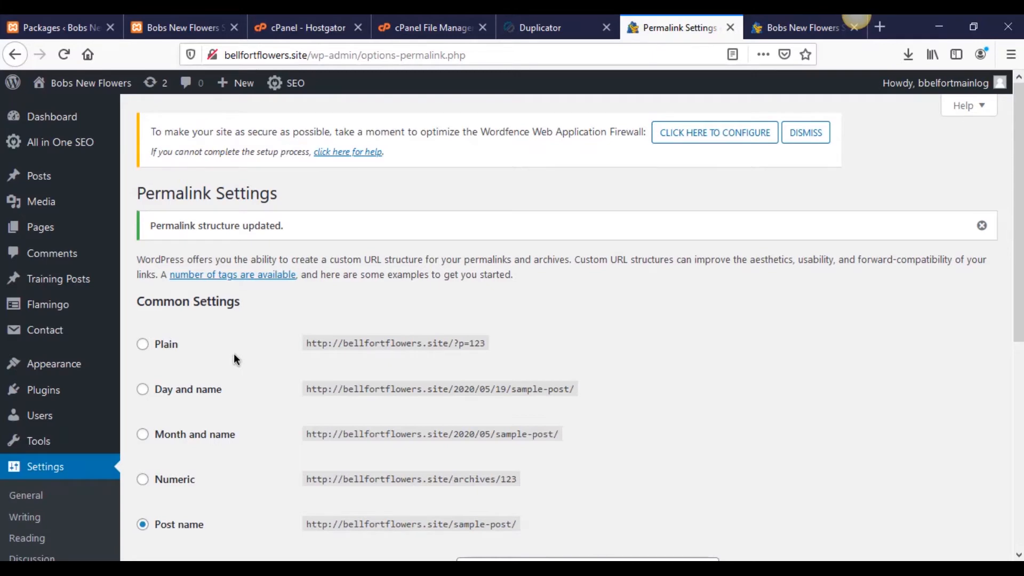
- Check the saved permalink options and dismiss the update notice
{"action": "scroll", "coordinate": [261, 377], "scroll_direction": "down", "scroll_amount": 4}
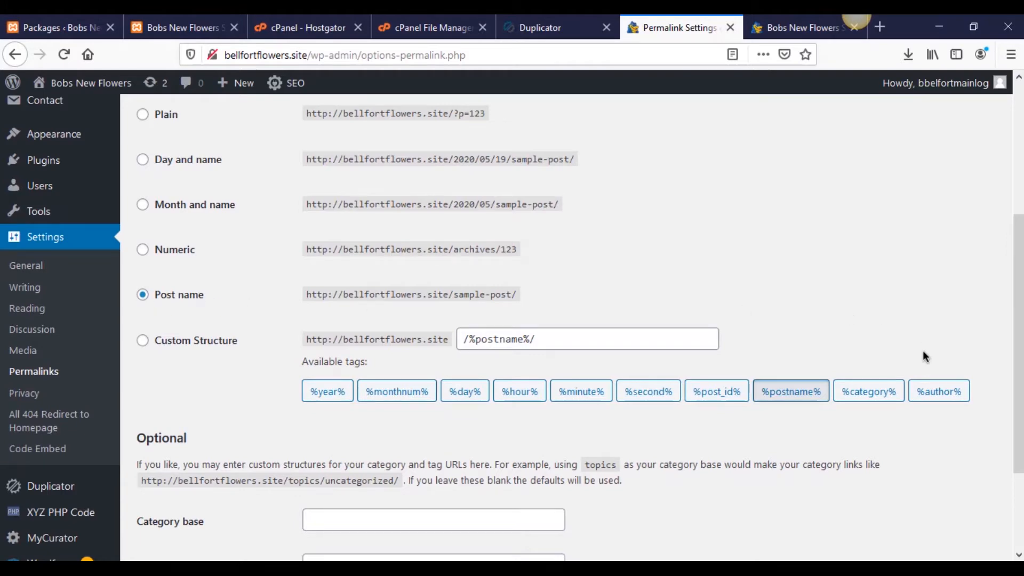
{"action": "scroll", "coordinate": [923, 352], "scroll_direction": "down", "scroll_amount": 3}
{"action": "scroll", "coordinate": [943, 404], "scroll_direction": "up", "scroll_amount": 7}
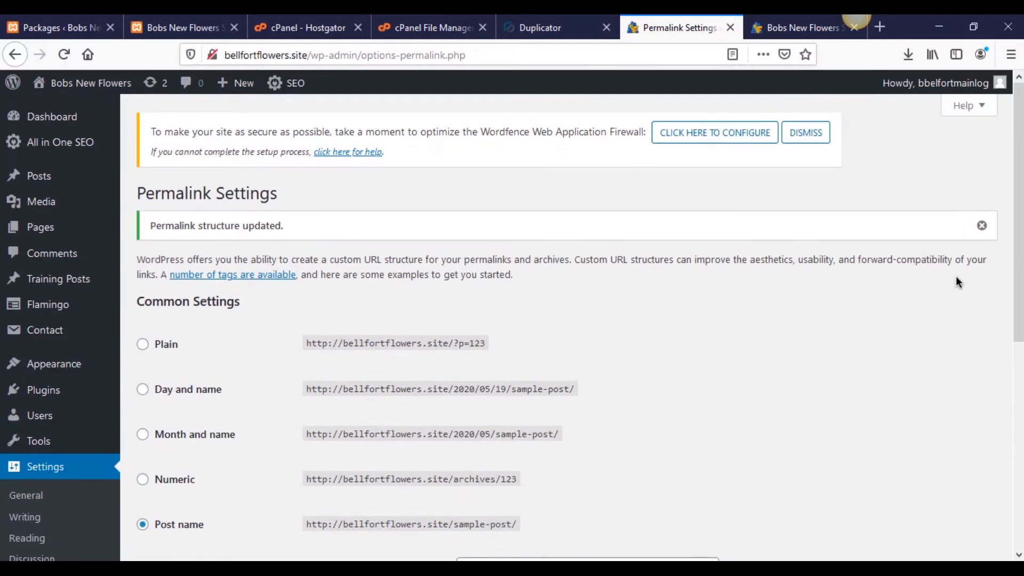
{"action": "left_click", "coordinate": [982, 227]}
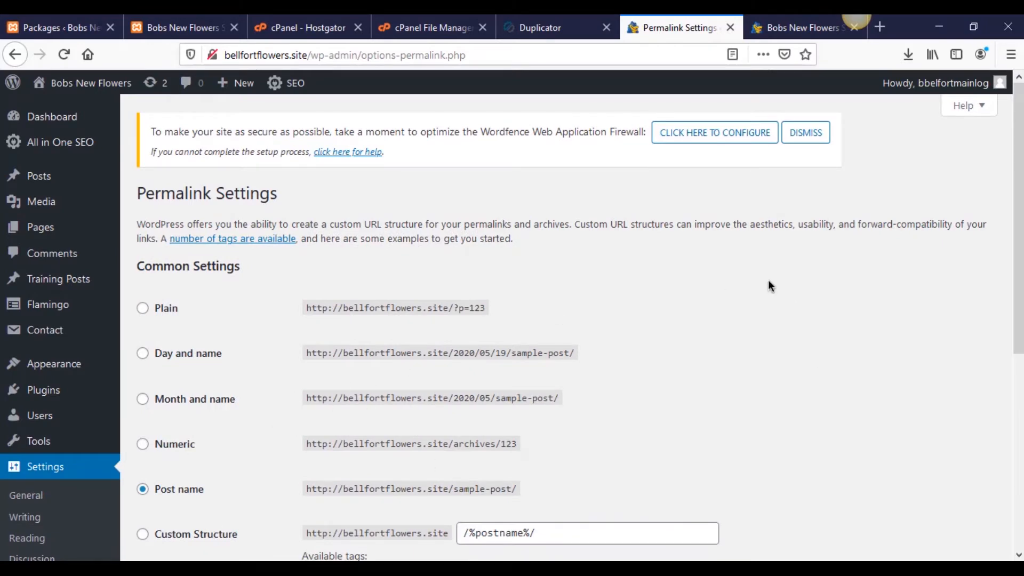
{"action": "scroll", "coordinate": [768, 279], "scroll_direction": "down", "scroll_amount": 5}
{"action": "scroll", "coordinate": [240, 343], "scroll_direction": "up", "scroll_amount": 5}
- Load the All in One SEO general settings and close the finished Duplicator installer page
{"action": "left_click", "coordinate": [134, 152]}
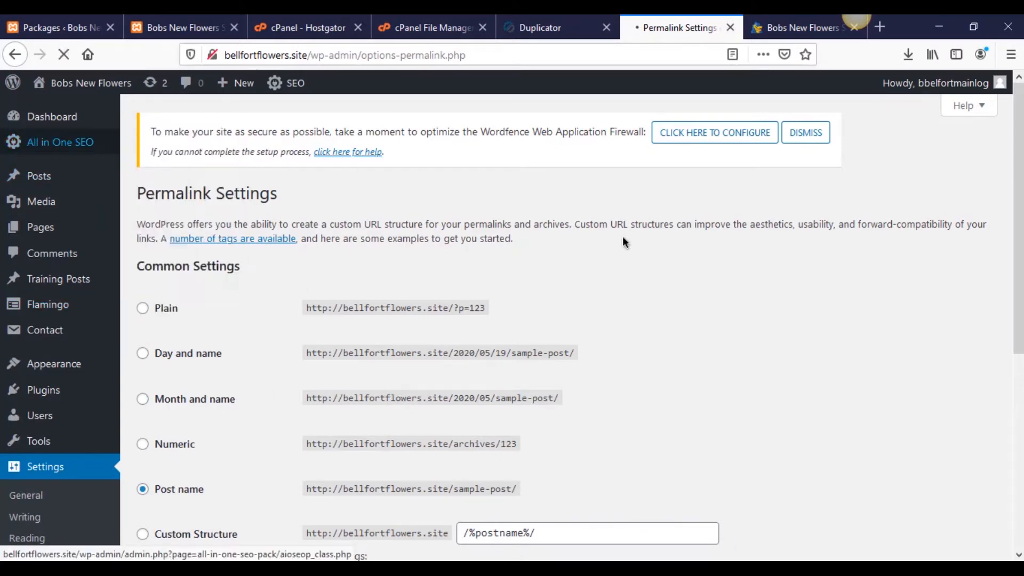
{"action": "left_click", "coordinate": [555, 24]}
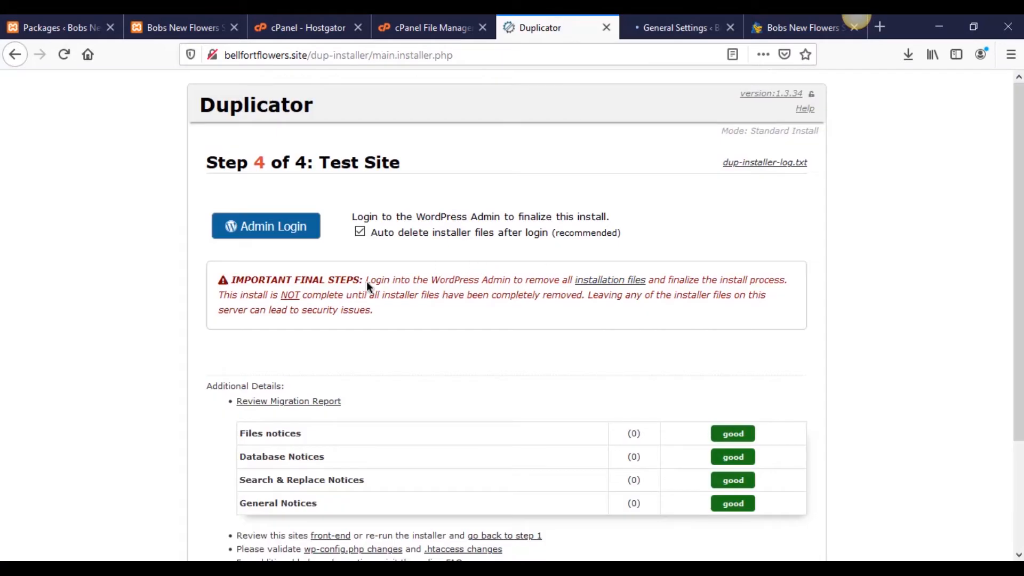
{"action": "scroll", "coordinate": [320, 347], "scroll_direction": "down", "scroll_amount": 3}
{"action": "scroll", "coordinate": [224, 331], "scroll_direction": "up", "scroll_amount": 3}
{"action": "left_click", "coordinate": [606, 28]}
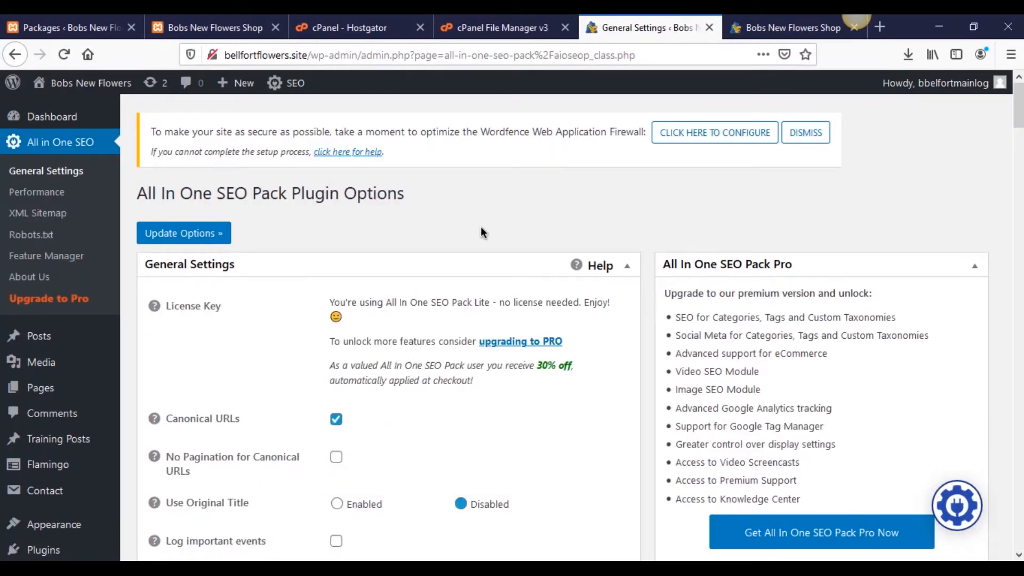
- Review the All in One SEO general, home page and title settings on the migrated site
{"action": "scroll", "coordinate": [647, 209], "scroll_direction": "down", "scroll_amount": 7}
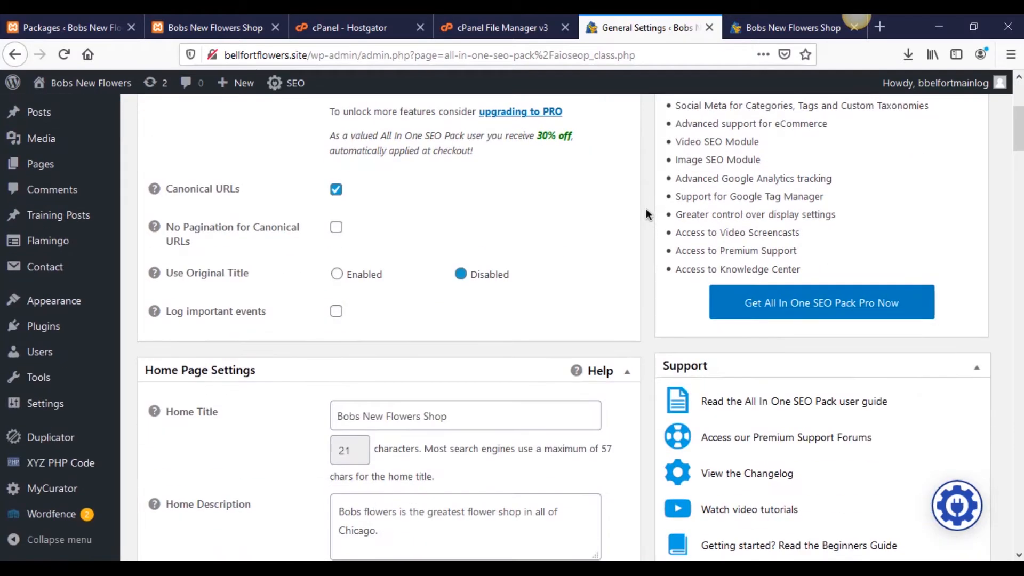
{"action": "scroll", "coordinate": [620, 404], "scroll_direction": "down", "scroll_amount": 20}
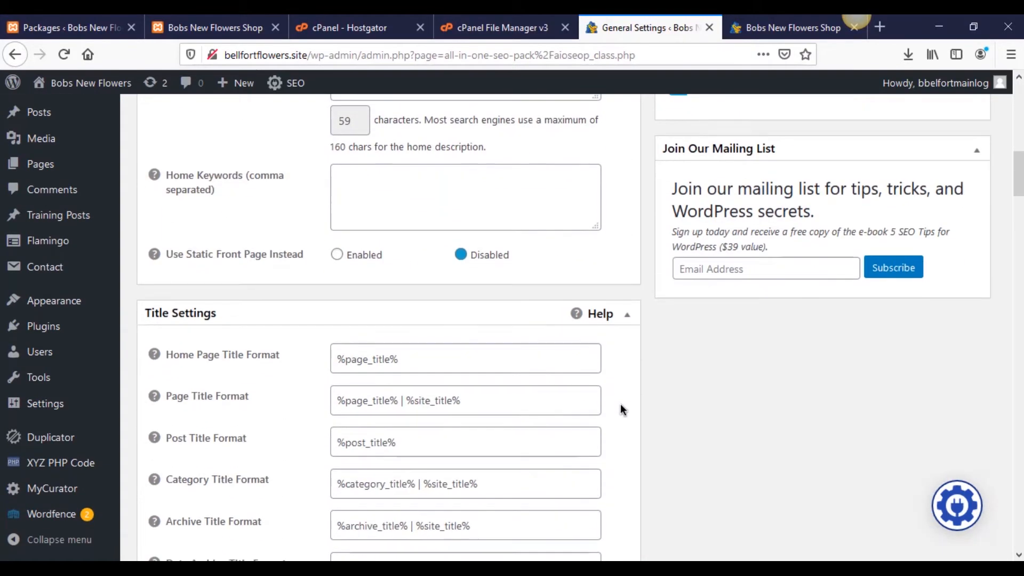
{"action": "scroll", "coordinate": [621, 410], "scroll_direction": "up", "scroll_amount": 20}
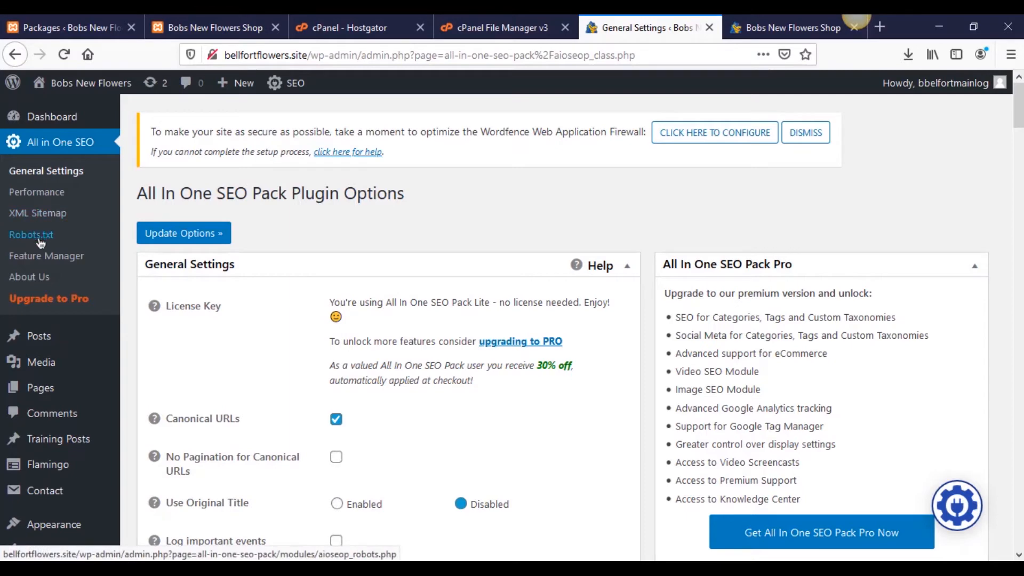
{"action": "scroll", "coordinate": [142, 318], "scroll_direction": "down", "scroll_amount": 2}
{"action": "scroll", "coordinate": [140, 313], "scroll_direction": "down", "scroll_amount": 4}
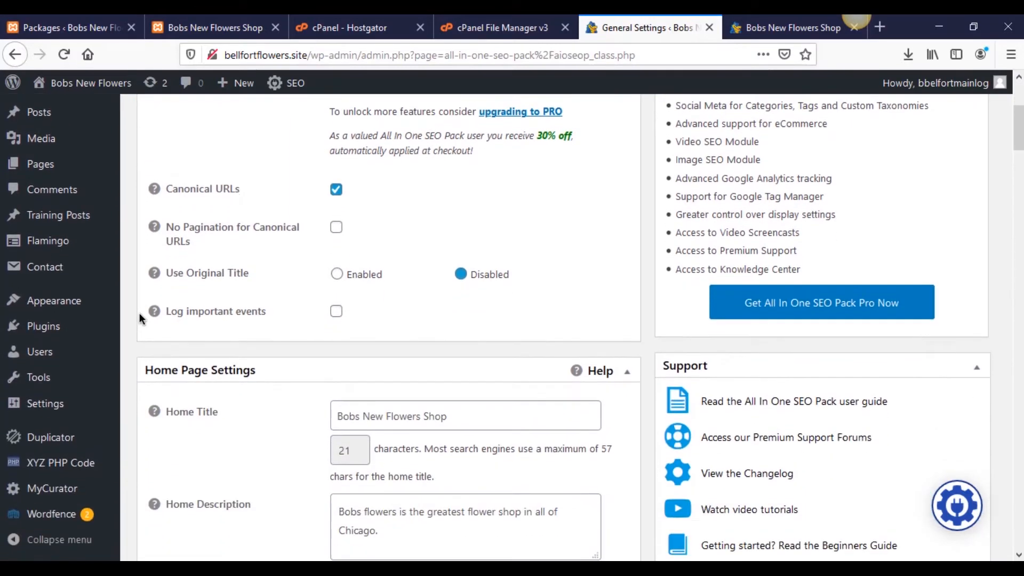
{"action": "scroll", "coordinate": [139, 313], "scroll_direction": "up", "scroll_amount": 5}
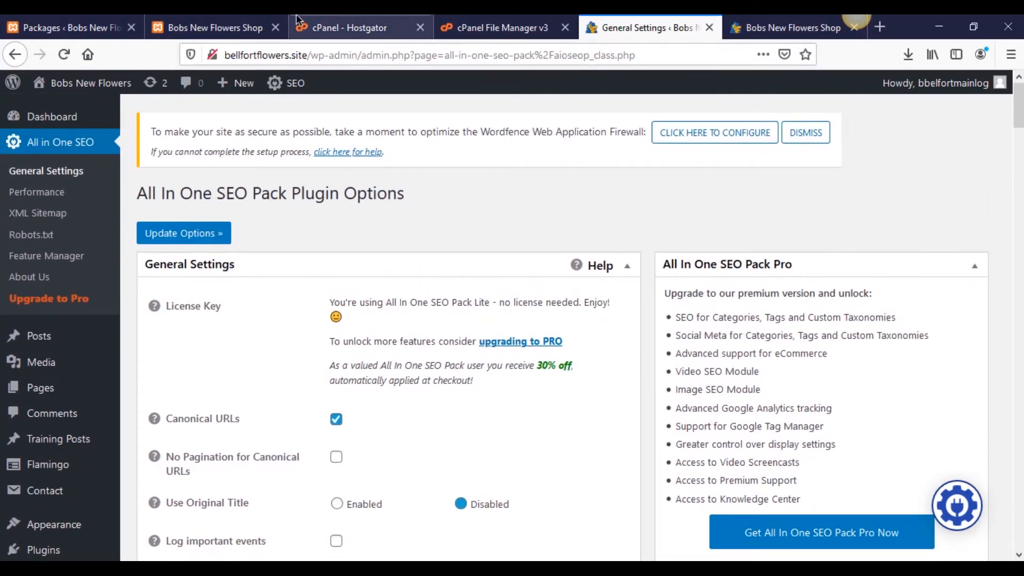
- Close the localhost copy of the flower shop home page, leaving the Duplicator package page open
{"action": "left_click", "coordinate": [206, 27]}
{"action": "left_click", "coordinate": [56, 27]}
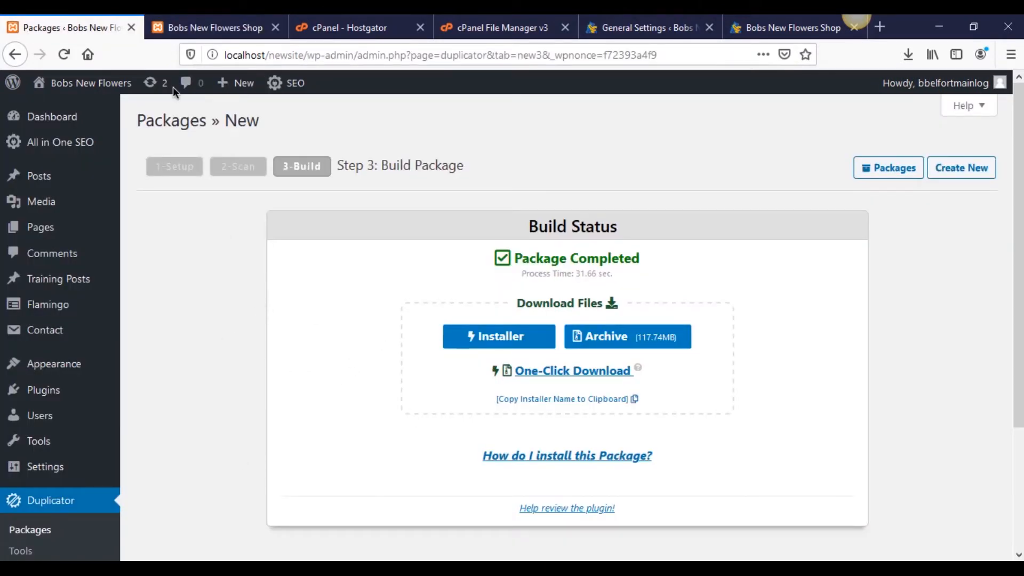
{"action": "left_click", "coordinate": [191, 24]}
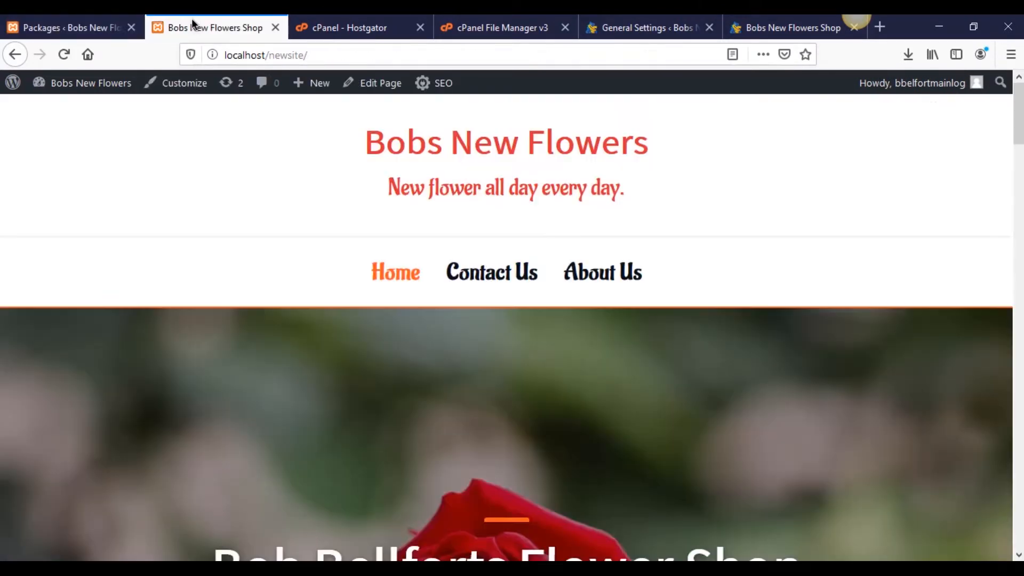
{"action": "left_click", "coordinate": [275, 27]}
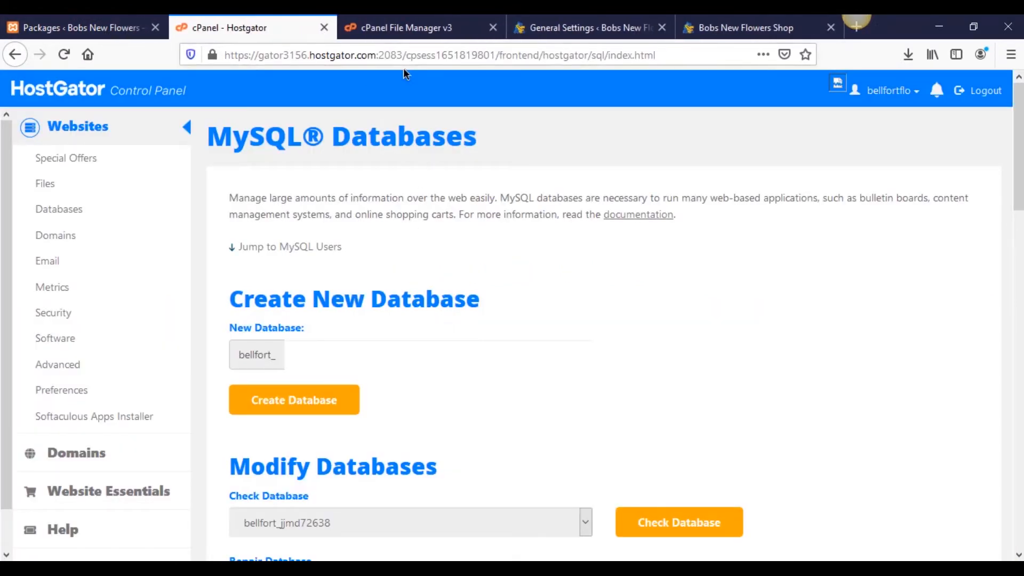
- Open the live site's Reading settings and find the Search Engine Visibility option
{"action": "left_click", "coordinate": [470, 27]}
{"action": "left_click", "coordinate": [573, 26]}
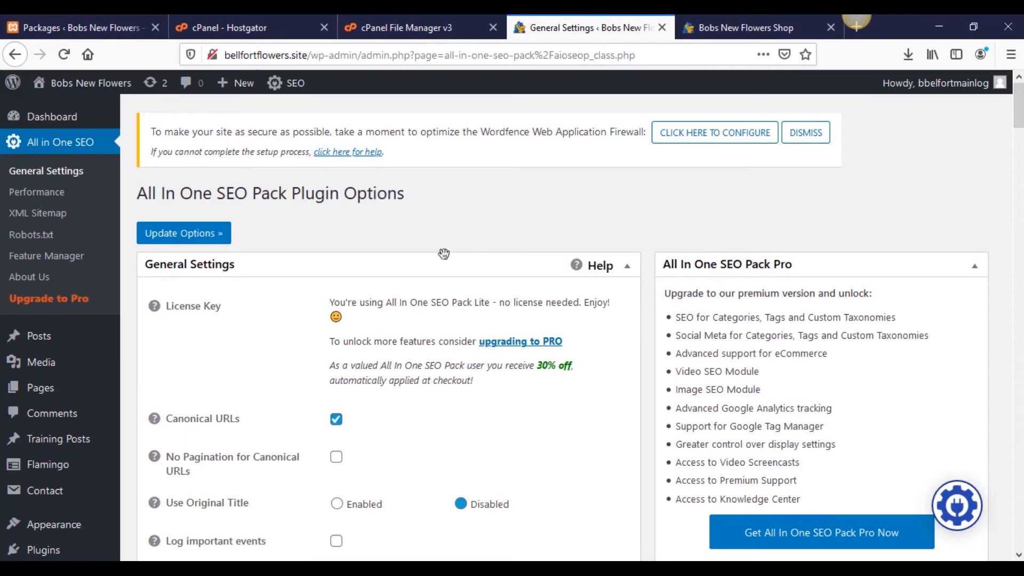
{"action": "scroll", "coordinate": [276, 282], "scroll_direction": "down", "scroll_amount": 12}
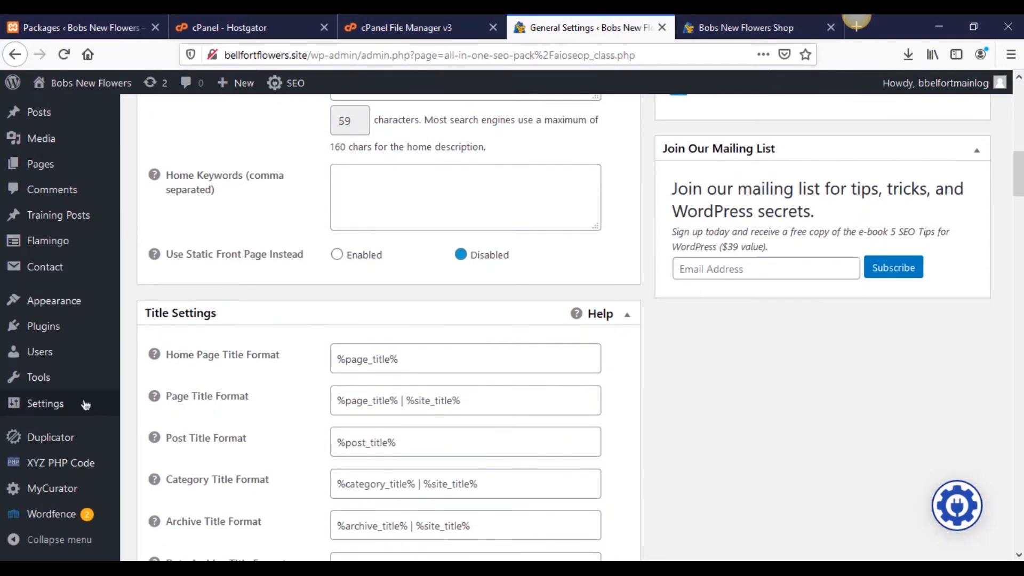
{"action": "mouse_move", "coordinate": [86, 405]}
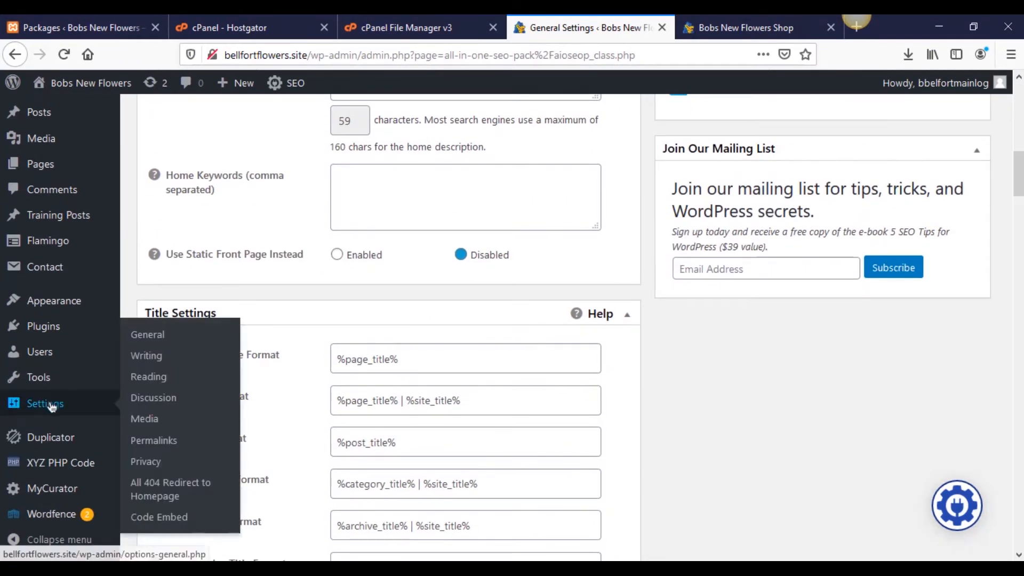
{"action": "left_click", "coordinate": [160, 379]}
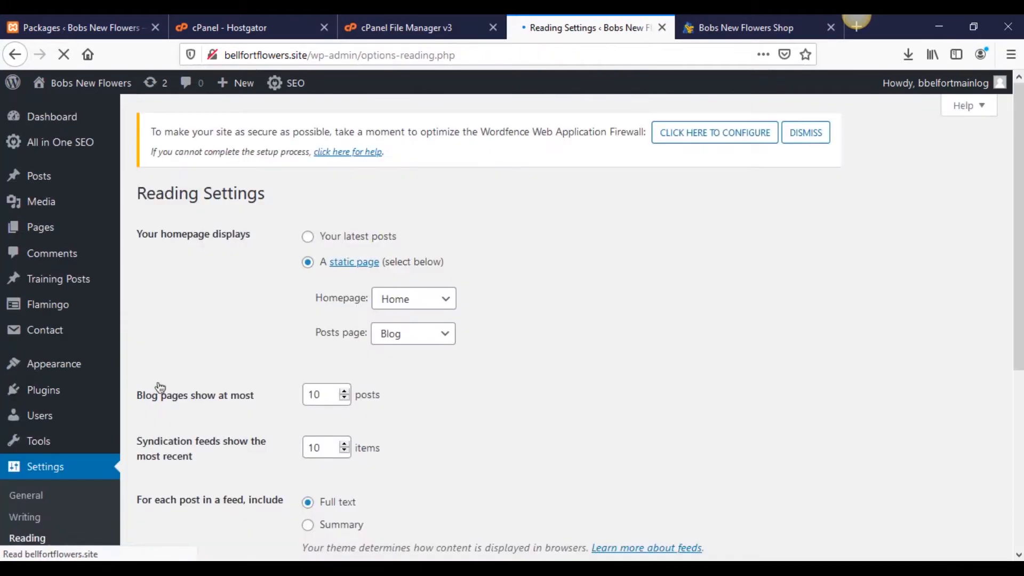
{"action": "scroll", "coordinate": [158, 385], "scroll_direction": "down", "scroll_amount": 5}
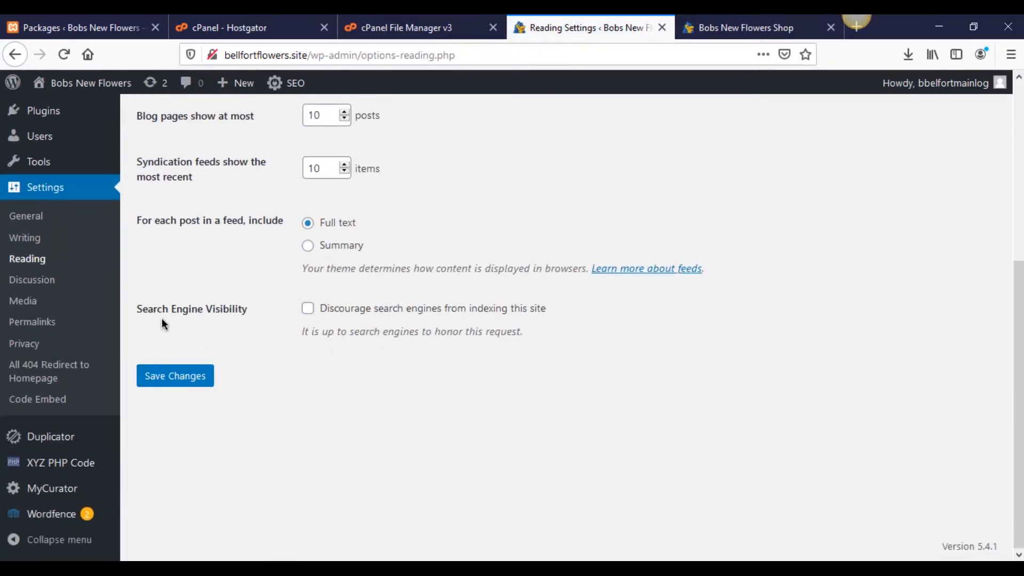
- Leave "Discourage search engines from indexing this site" turned off and save the Reading settings
{"action": "left_click", "coordinate": [308, 309]}
{"action": "left_click", "coordinate": [361, 400]}
{"action": "left_click", "coordinate": [319, 308]}
{"action": "left_click", "coordinate": [307, 311]}
{"action": "left_click_drag", "start_coordinate": [302, 342], "coordinate": [523, 344]}
{"action": "left_click", "coordinate": [523, 347]}
{"action": "left_click", "coordinate": [308, 309]}
{"action": "left_click", "coordinate": [208, 380]}
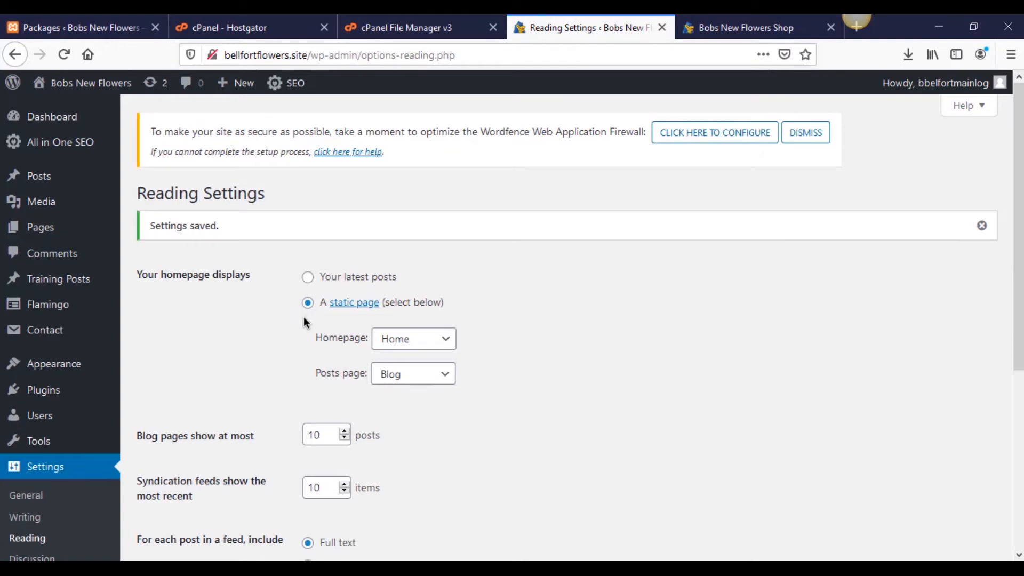
{"action": "scroll", "coordinate": [299, 320], "scroll_direction": "down", "scroll_amount": 3}
{"action": "scroll", "coordinate": [190, 445], "scroll_direction": "up", "scroll_amount": 3}
- Look over the live site's home page and the form on its Contact Us page
{"action": "left_click", "coordinate": [764, 21]}
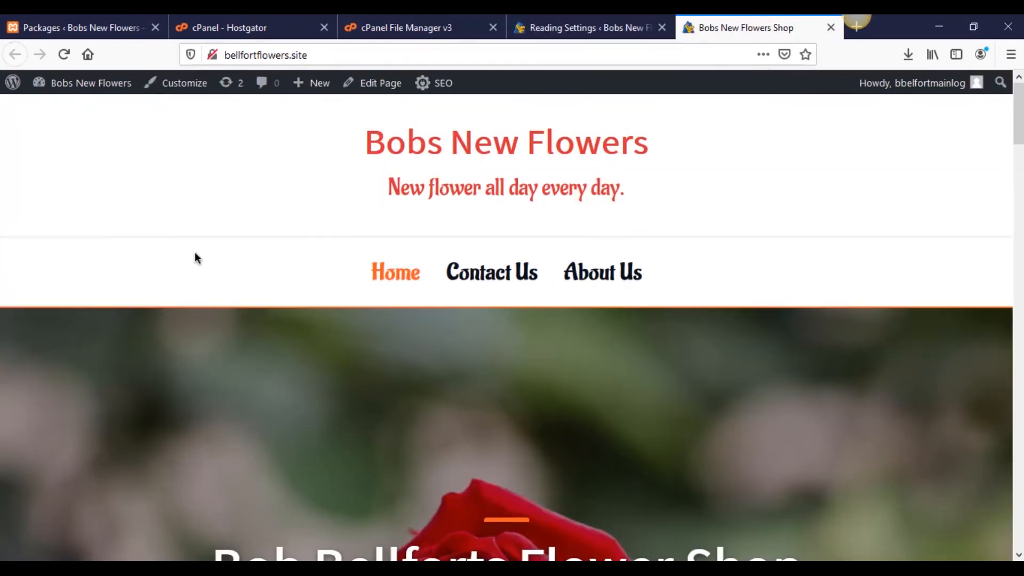
{"action": "scroll", "coordinate": [197, 255], "scroll_direction": "down", "scroll_amount": 5}
{"action": "scroll", "coordinate": [200, 324], "scroll_direction": "up", "scroll_amount": 5}
{"action": "left_click", "coordinate": [518, 283]}
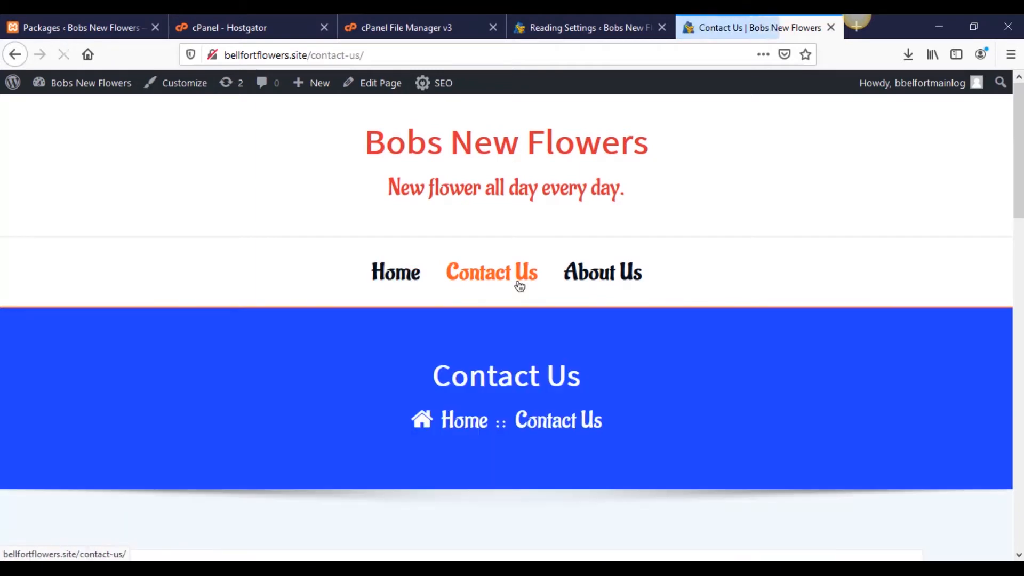
{"action": "scroll", "coordinate": [172, 406], "scroll_direction": "down", "scroll_amount": 5}
{"action": "scroll", "coordinate": [205, 372], "scroll_direction": "down", "scroll_amount": 15}
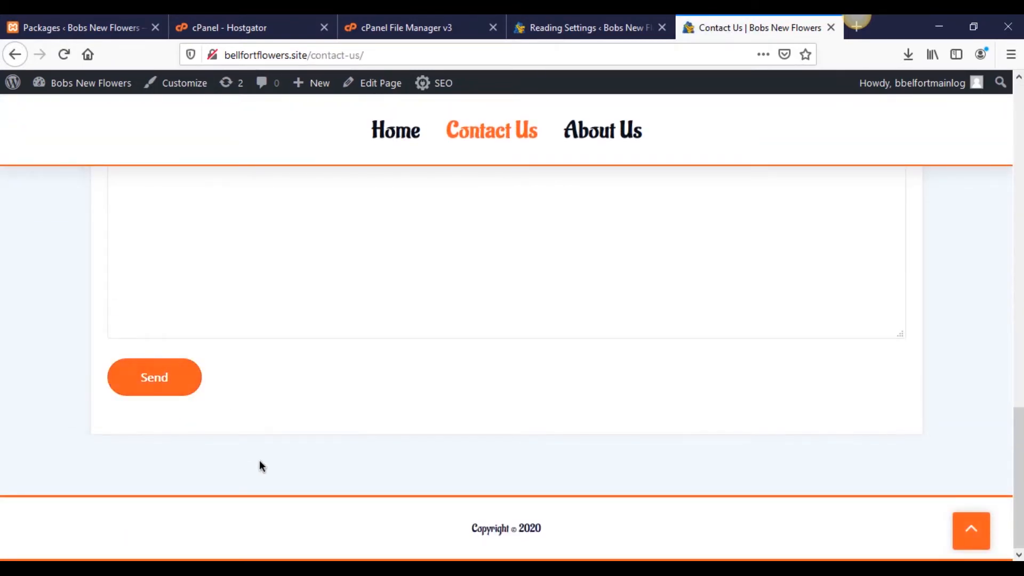
{"action": "scroll", "coordinate": [320, 443], "scroll_direction": "up", "scroll_amount": 15}
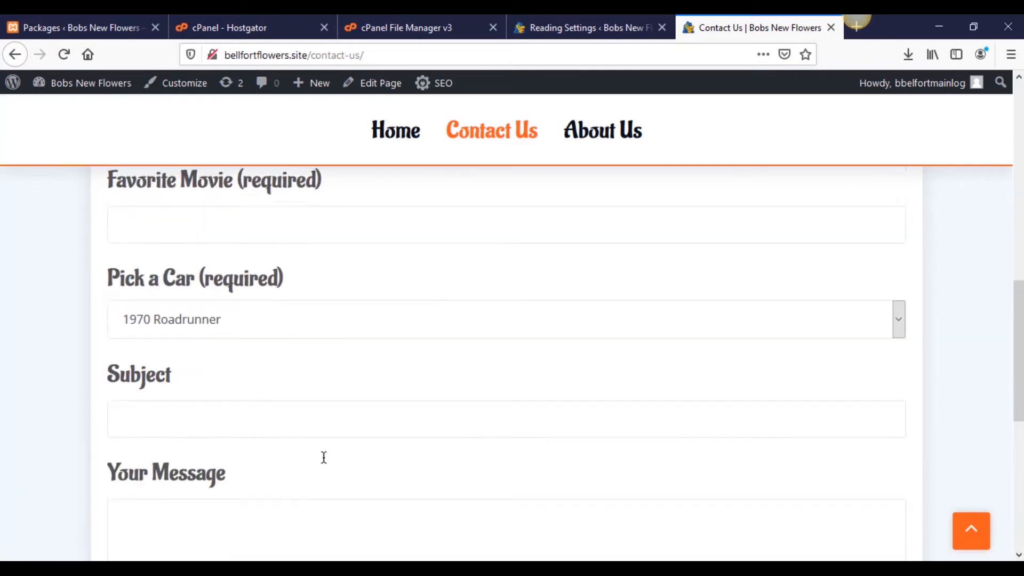
{"action": "scroll", "coordinate": [328, 469], "scroll_direction": "up", "scroll_amount": 2}
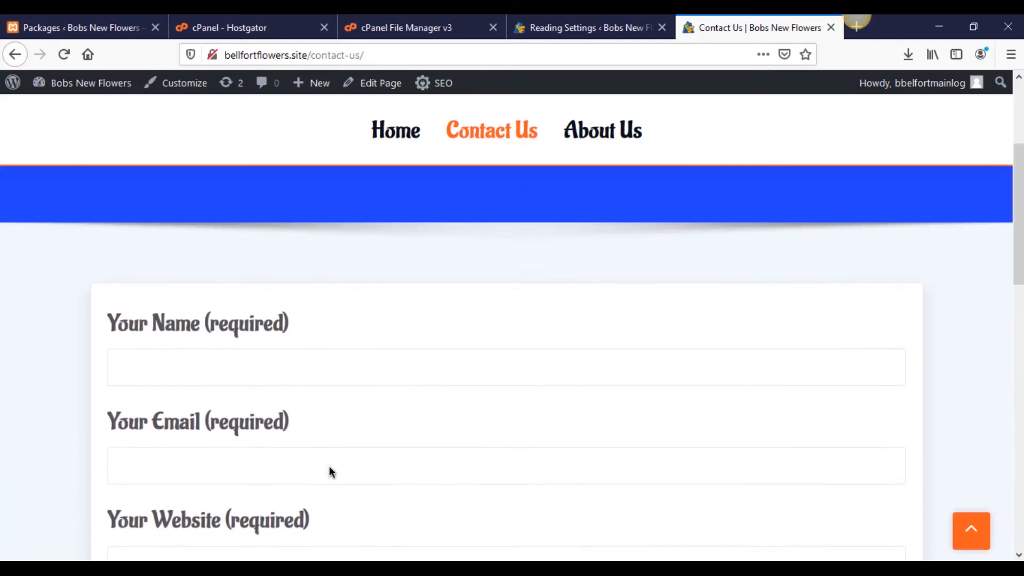
- Fill in the contact form's required name and email fields with a test sender's details
{"action": "left_click", "coordinate": [363, 378]}
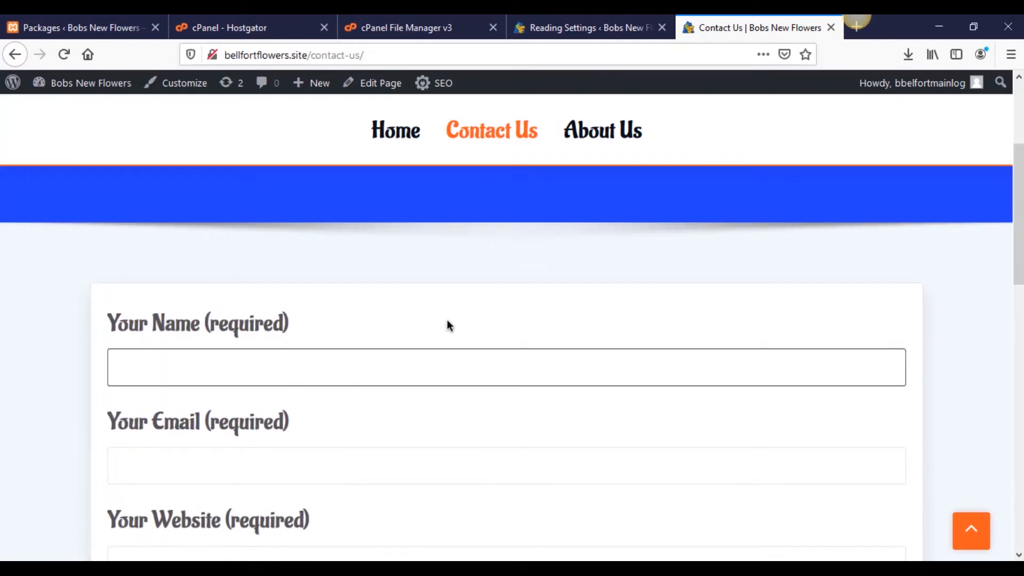
{"action": "type", "text": "Bob"}
{"action": "key", "text": "Tab"}
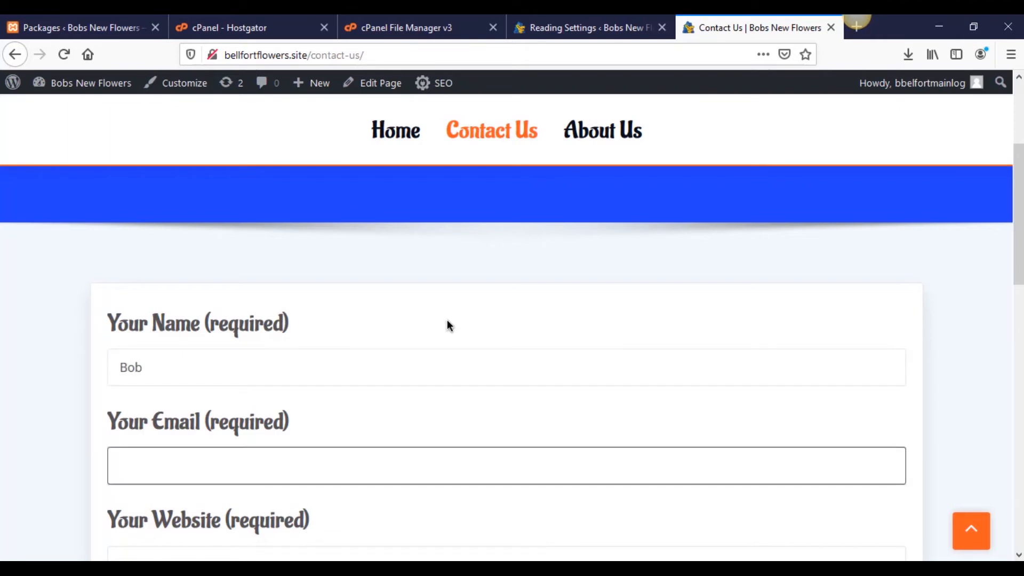
{"action": "type", "text": "bob@test.com"}
{"action": "left_click", "coordinate": [56, 425]}
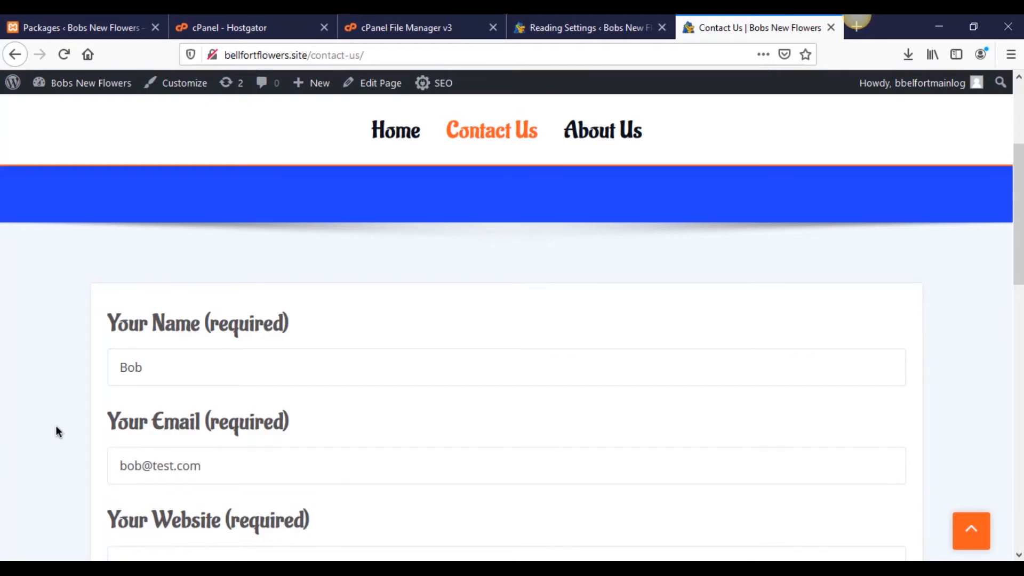
{"action": "scroll", "coordinate": [54, 427], "scroll_direction": "down", "scroll_amount": 3}
{"action": "left_click", "coordinate": [151, 430]}
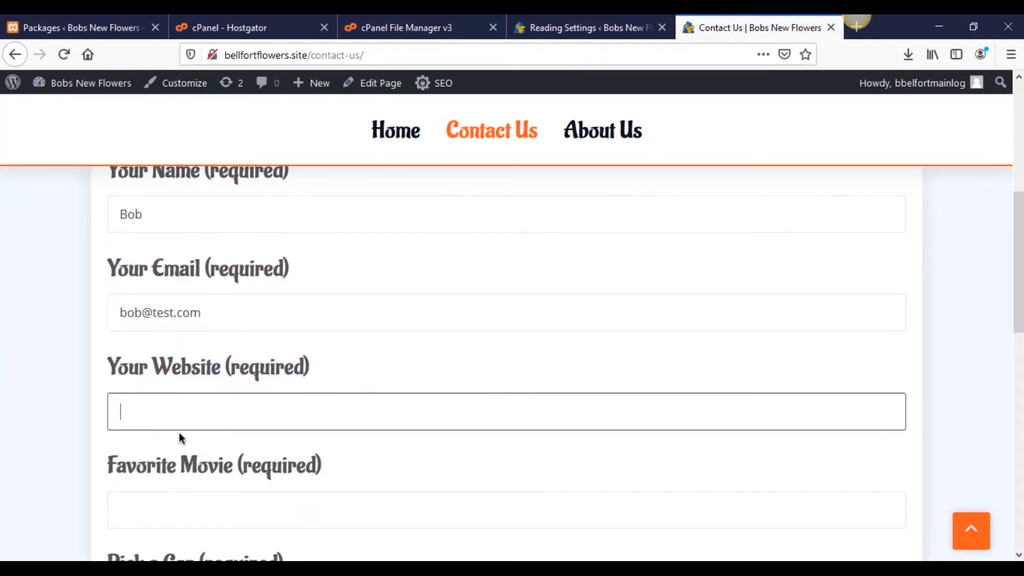
{"action": "type", "text": "com.co"}
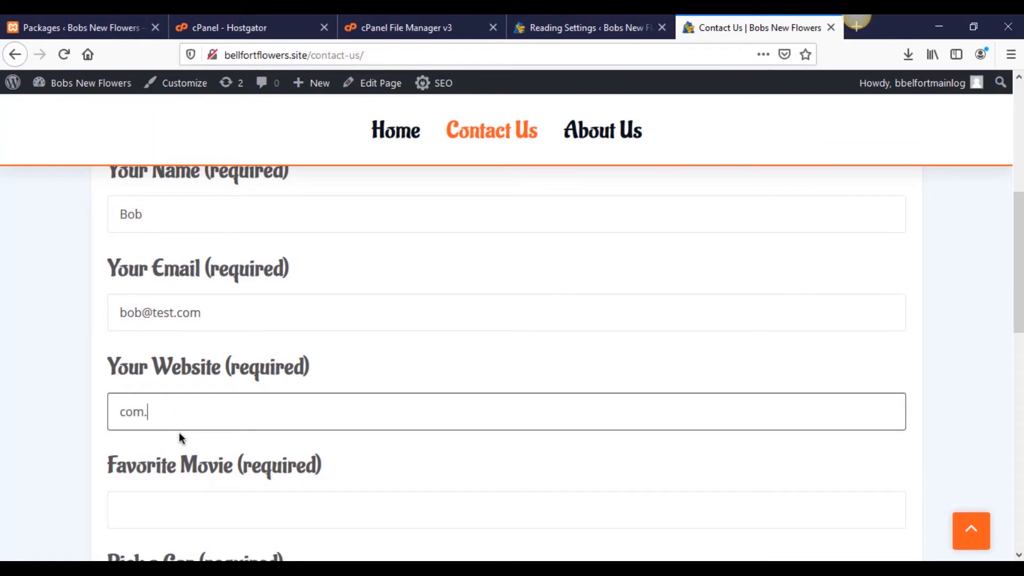
{"action": "key", "text": "BackSpace"}
{"action": "left_click", "coordinate": [176, 438]}
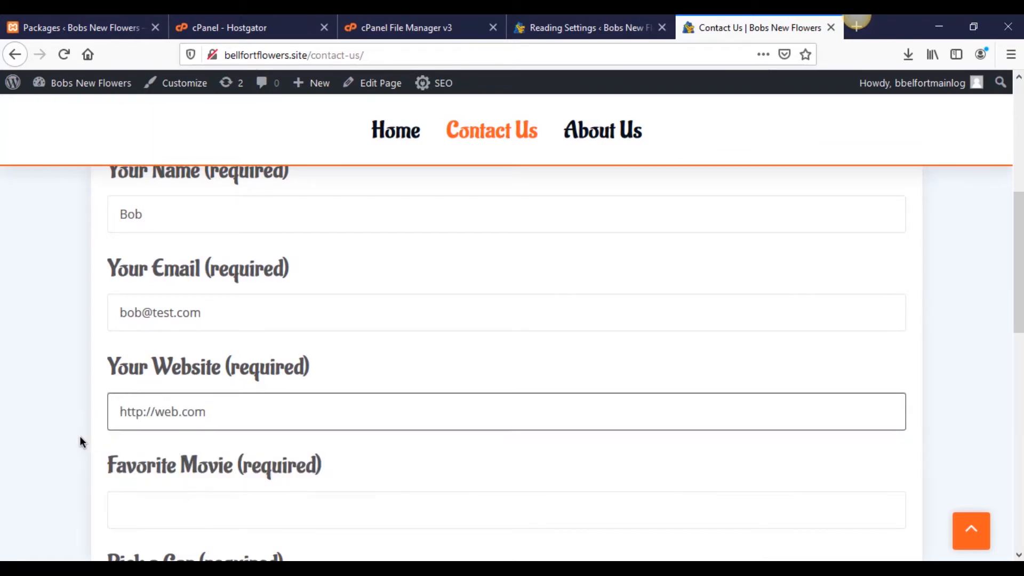
- Enter "Back to the future" as the favorite movie and choose 1931 Model A as the car
{"action": "scroll", "coordinate": [81, 439], "scroll_direction": "down", "scroll_amount": 4}
{"action": "left_click", "coordinate": [244, 284]}
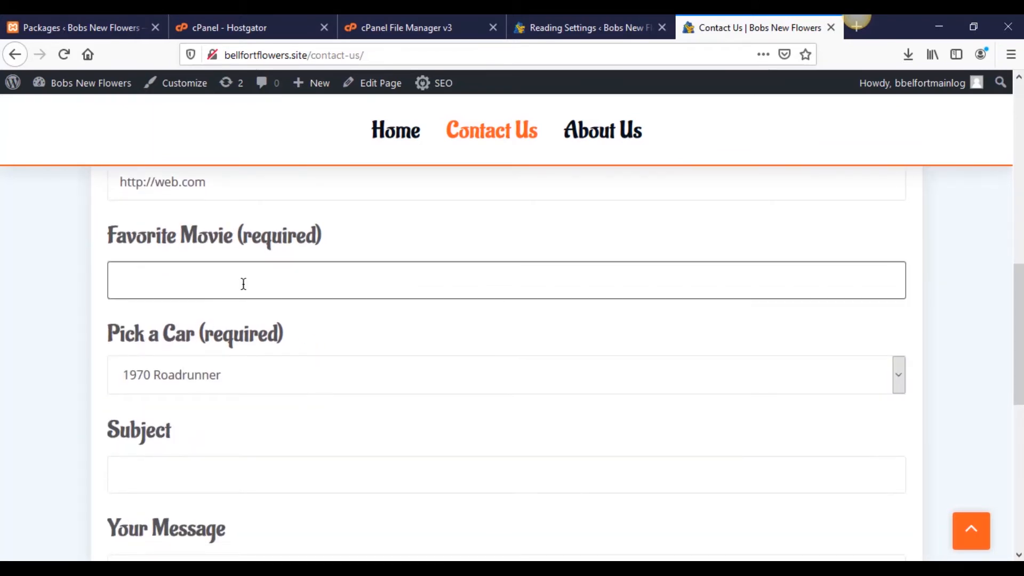
{"action": "type", "text": "Backto "}
{"action": "type", "text": "to the future"}
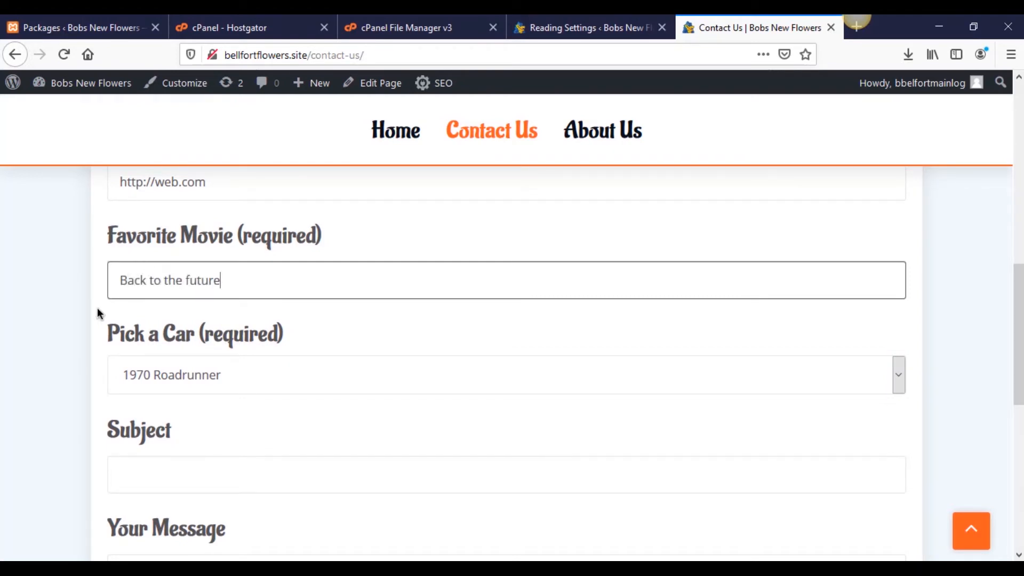
{"action": "scroll", "coordinate": [91, 312], "scroll_direction": "down", "scroll_amount": 2}
{"action": "left_click", "coordinate": [145, 303]}
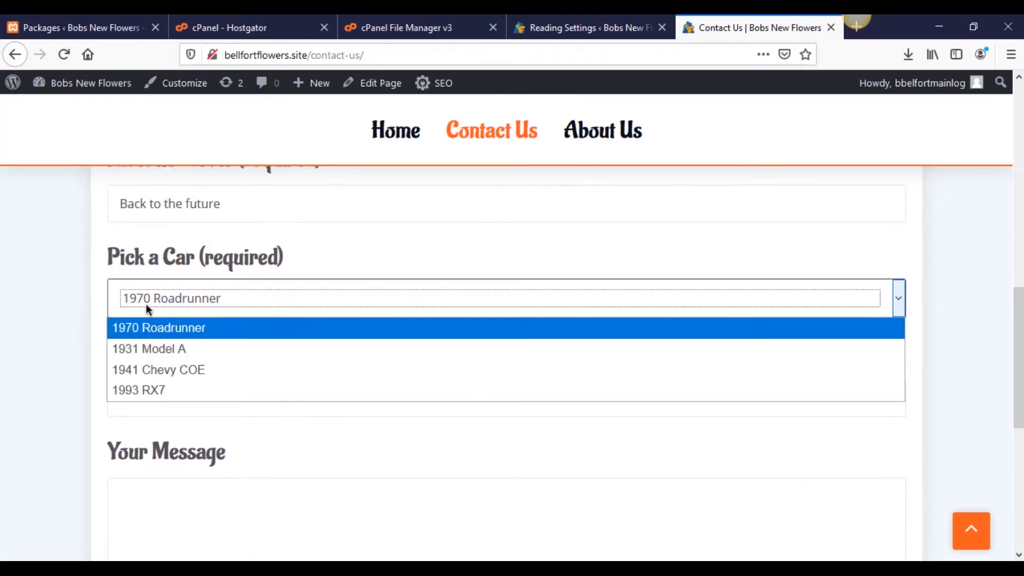
{"action": "left_click", "coordinate": [154, 347]}
{"action": "scroll", "coordinate": [65, 360], "scroll_direction": "down", "scroll_amount": 2}
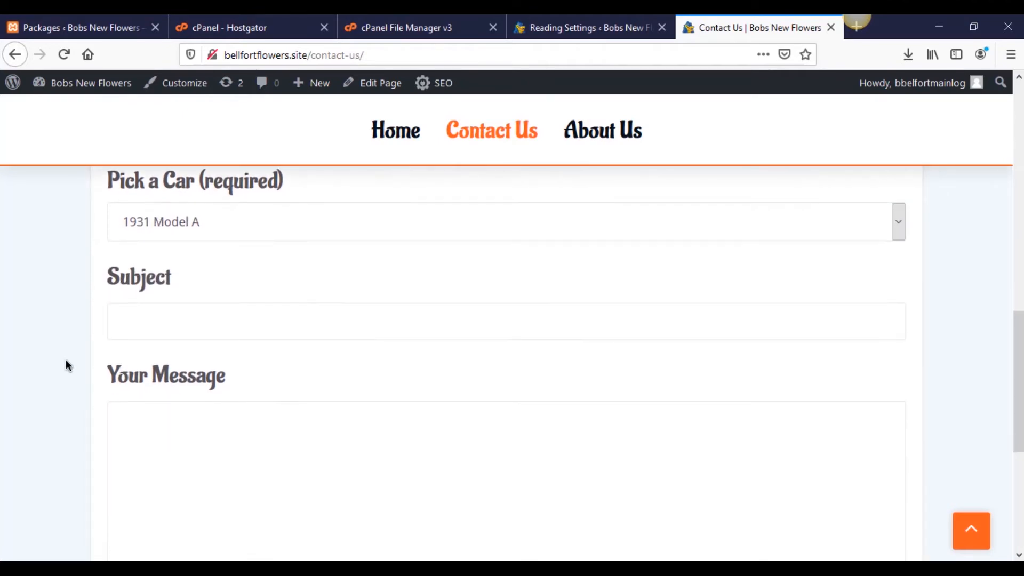
- Enter a short greeting with a first name as the subject and "Hey whats up" as the message
{"action": "left_click", "coordinate": [209, 334]}
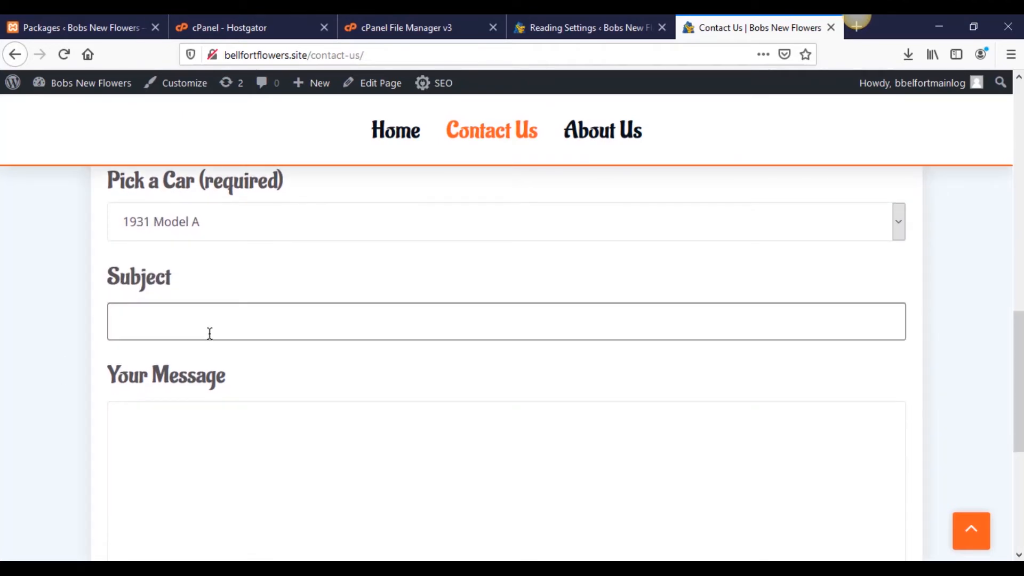
{"action": "type", "text": "Hi Im Jane"}
{"action": "key", "text": "Tab"}
{"action": "type", "text": "H"}
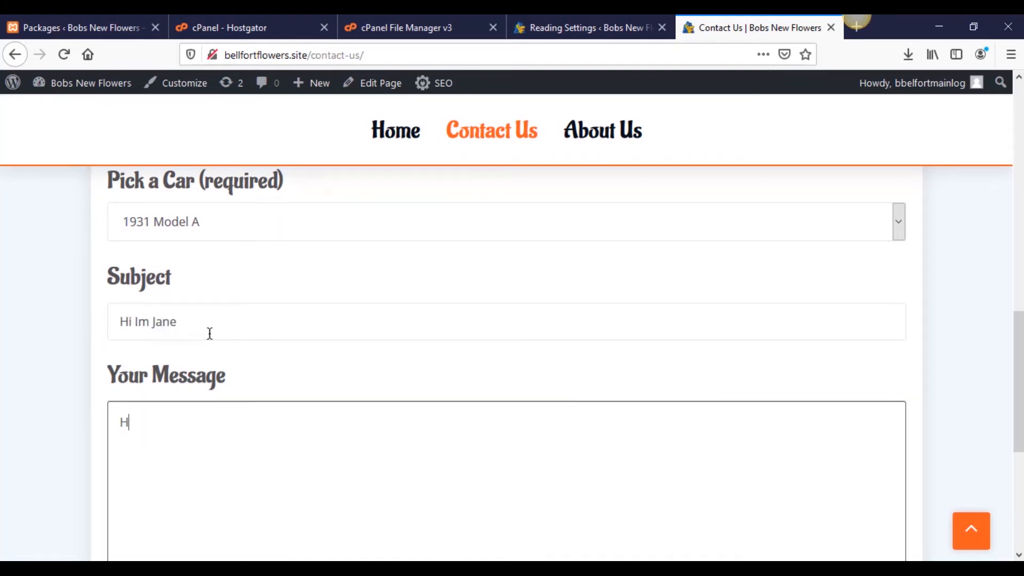
{"action": "type", "text": "ey whats up"}
{"action": "left_click", "coordinate": [72, 328]}
- Send the completed contact form and check the page it redirects to
{"action": "scroll", "coordinate": [5, 417], "scroll_direction": "up", "scroll_amount": 12}
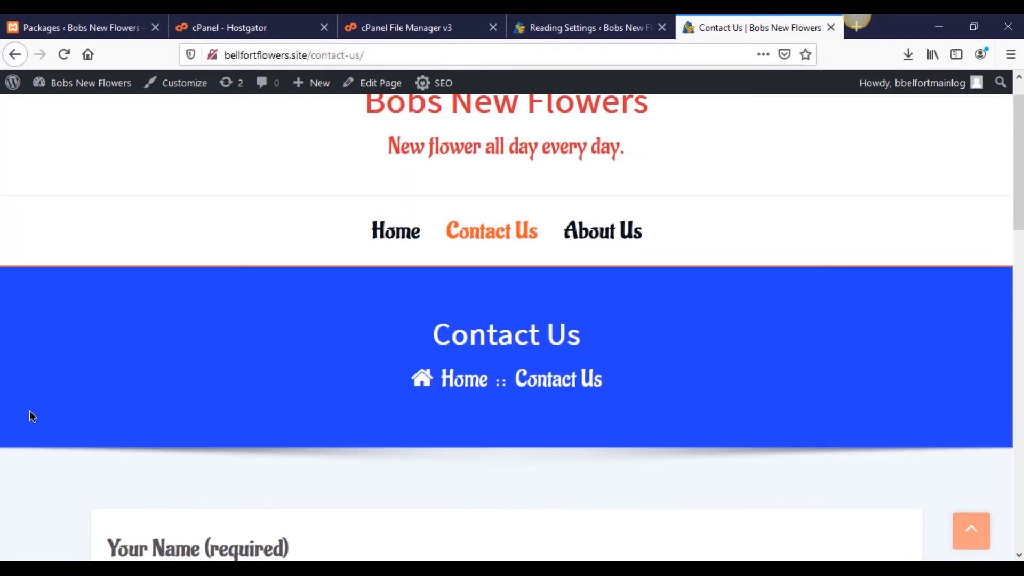
{"action": "scroll", "coordinate": [30, 411], "scroll_direction": "down", "scroll_amount": 12}
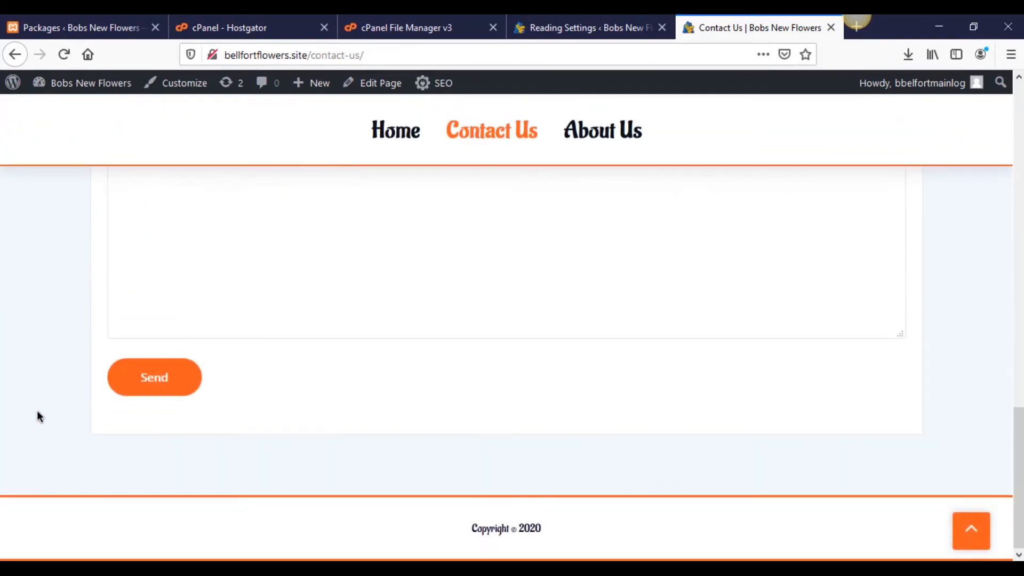
{"action": "left_click", "coordinate": [183, 381]}
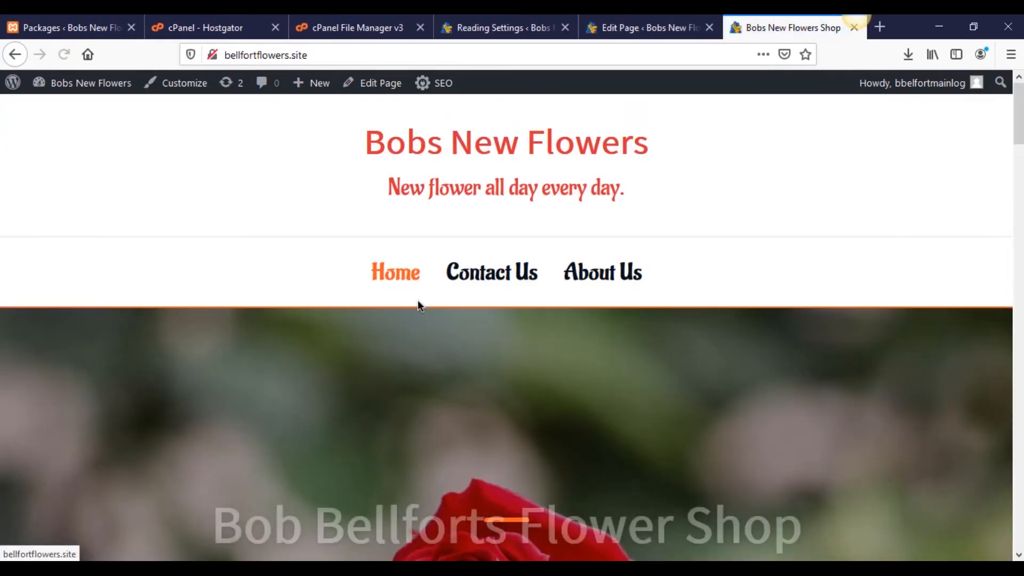
{"action": "scroll", "coordinate": [417, 304], "scroll_direction": "down", "scroll_amount": 5}
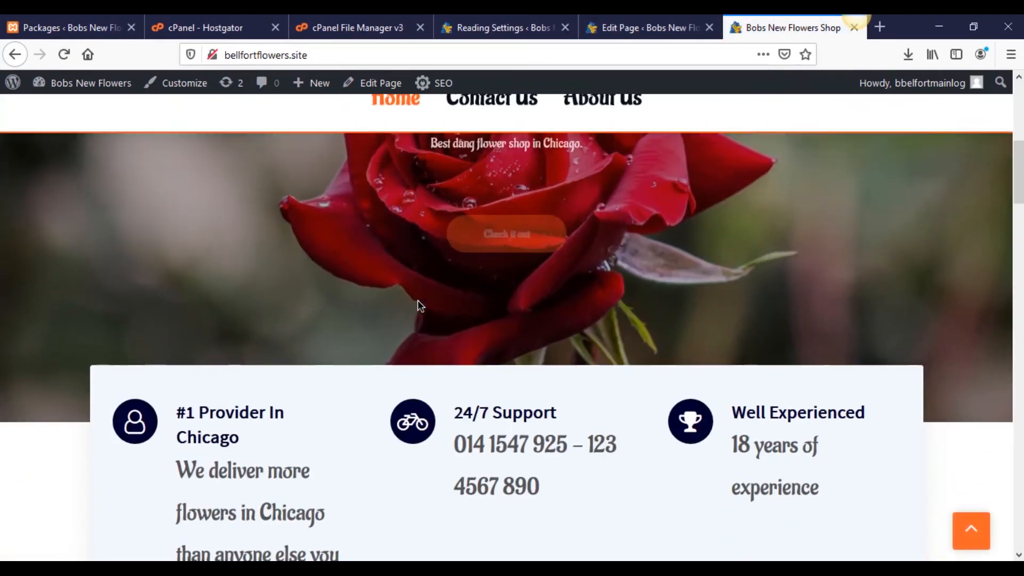
{"action": "scroll", "coordinate": [417, 301], "scroll_direction": "up", "scroll_amount": 4}
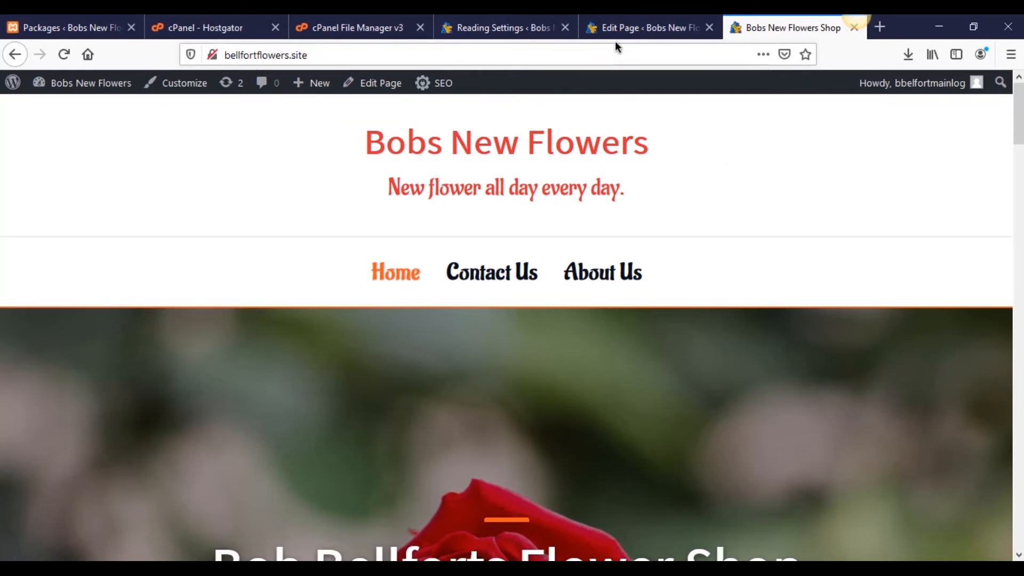
- Find the localhost/newsite redirect address in the CODE1 custom field of the page being edited
{"action": "left_click", "coordinate": [619, 25]}
{"action": "scroll", "coordinate": [399, 348], "scroll_direction": "down", "scroll_amount": 10}
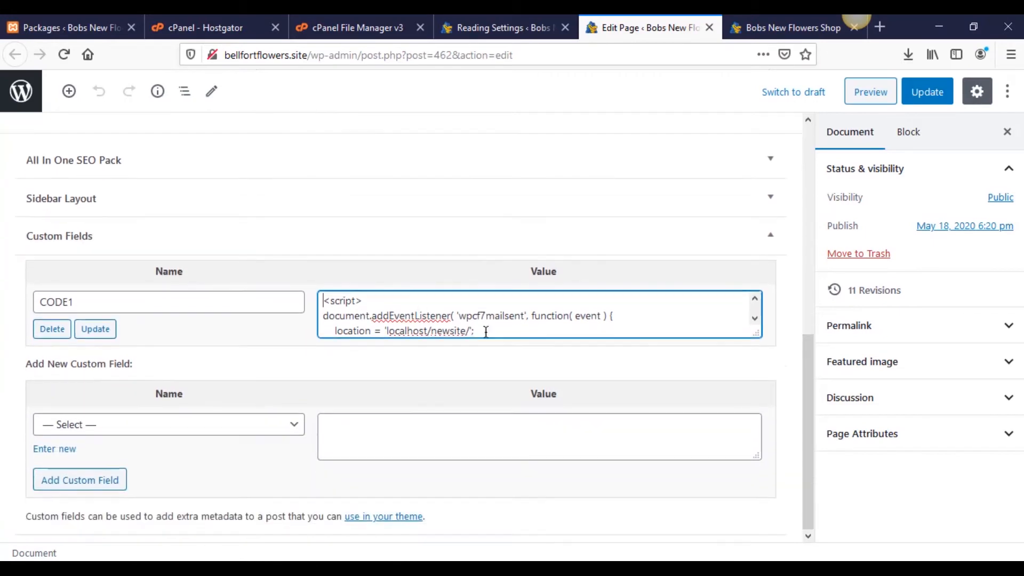
{"action": "scroll", "coordinate": [480, 324], "scroll_direction": "down", "scroll_amount": 1}
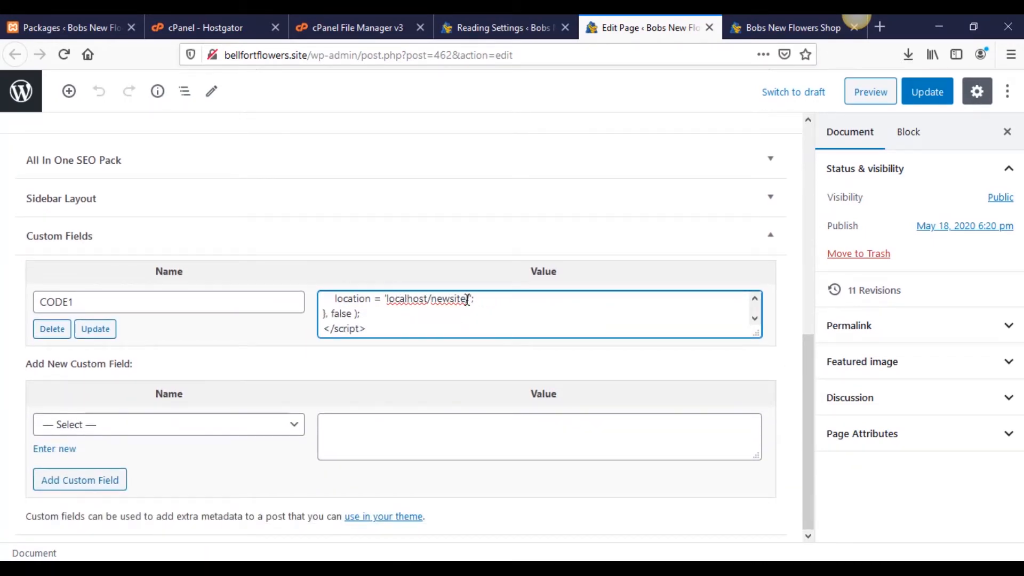
{"action": "left_click_drag", "start_coordinate": [468, 300], "coordinate": [456, 300]}
- Copy the live site's home page address, bellfortflowers.site
{"action": "left_click", "coordinate": [746, 27]}
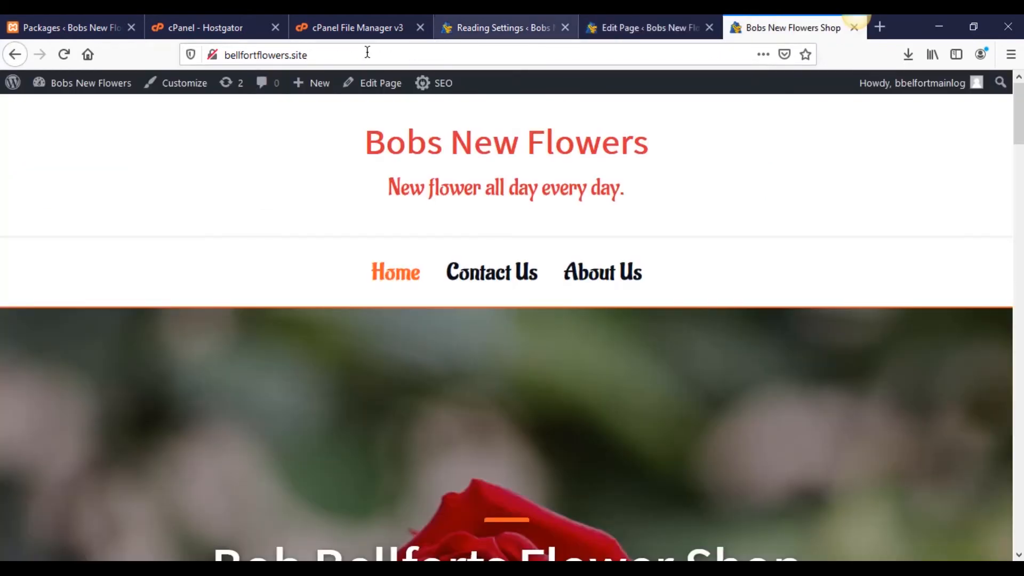
{"action": "left_click", "coordinate": [334, 53]}
{"action": "key", "text": "ctrl+c"}
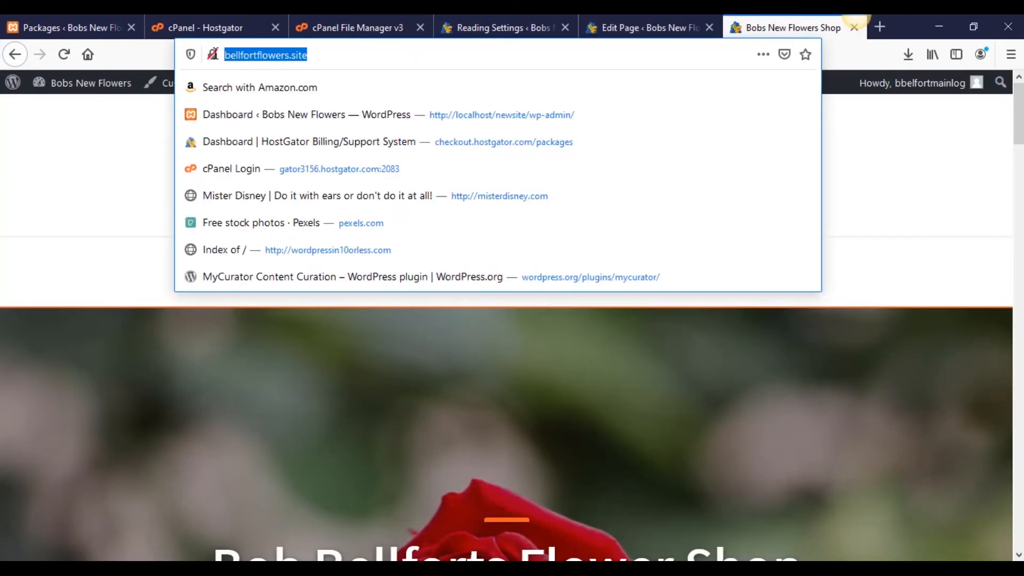
{"action": "left_click", "coordinate": [642, 27]}
{"action": "left_click", "coordinate": [468, 300]}
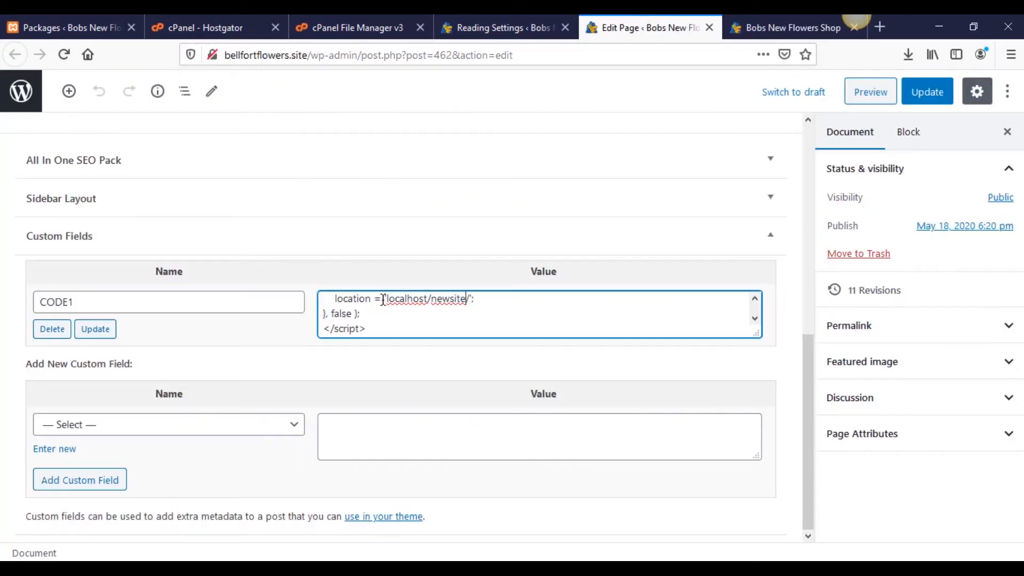
{"action": "left_click_drag", "start_coordinate": [386, 299], "coordinate": [471, 297]}
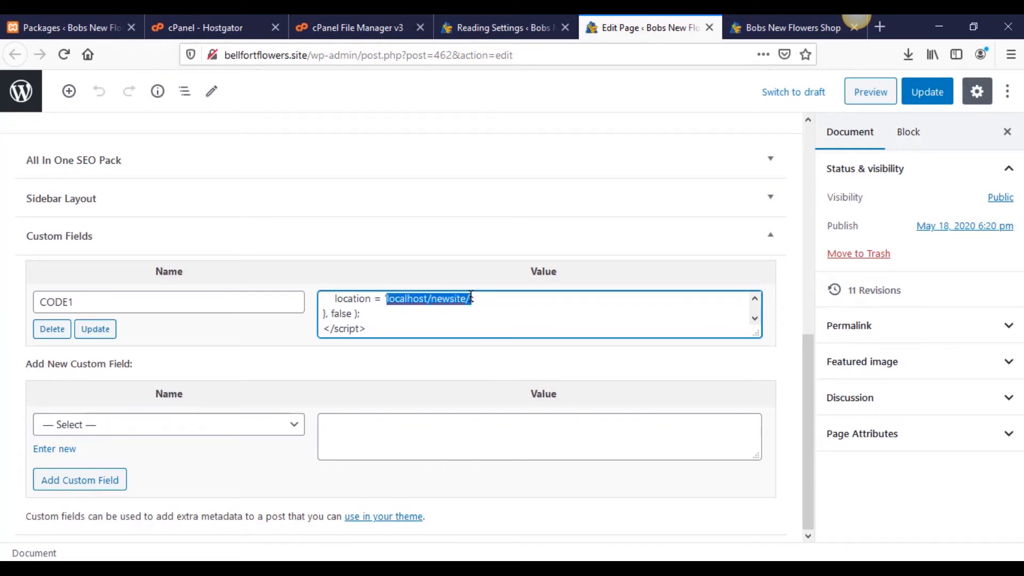
{"action": "key", "text": "ctrl+v"}
{"action": "left_click", "coordinate": [530, 358]}
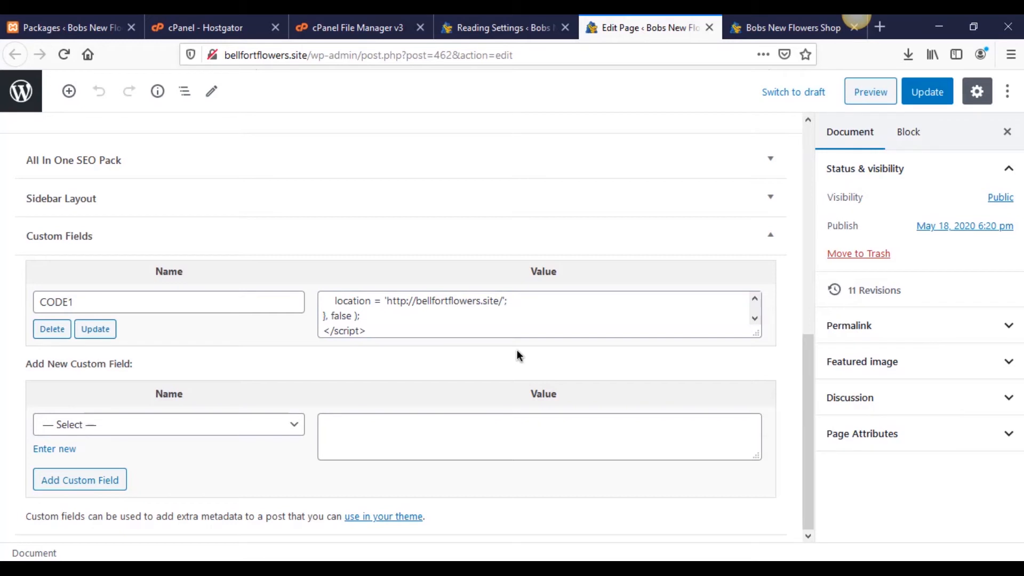
{"action": "scroll", "coordinate": [503, 325], "scroll_direction": "up", "scroll_amount": 3}
{"action": "scroll", "coordinate": [502, 325], "scroll_direction": "up", "scroll_amount": 1}
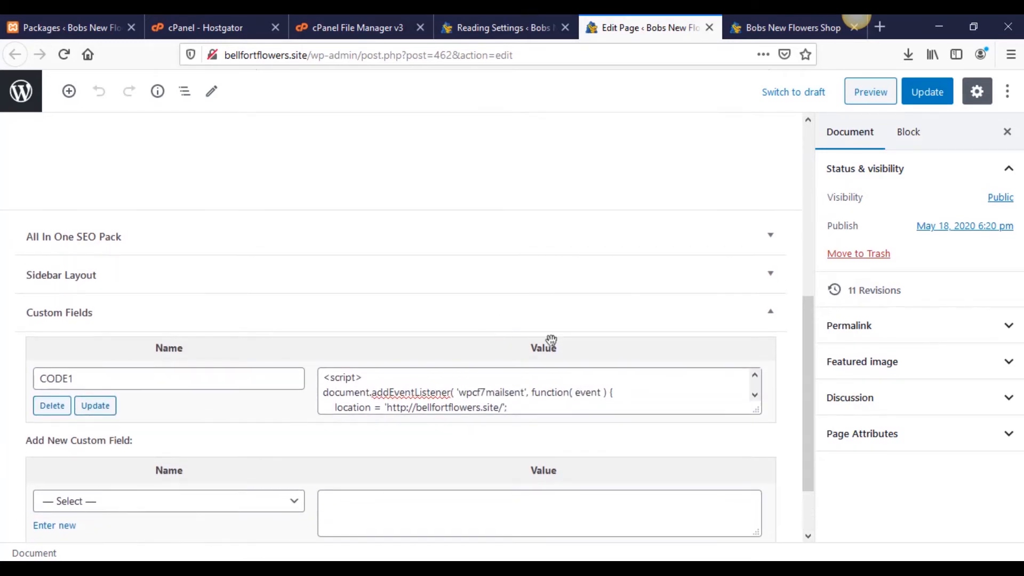
{"action": "left_click", "coordinate": [756, 395]}
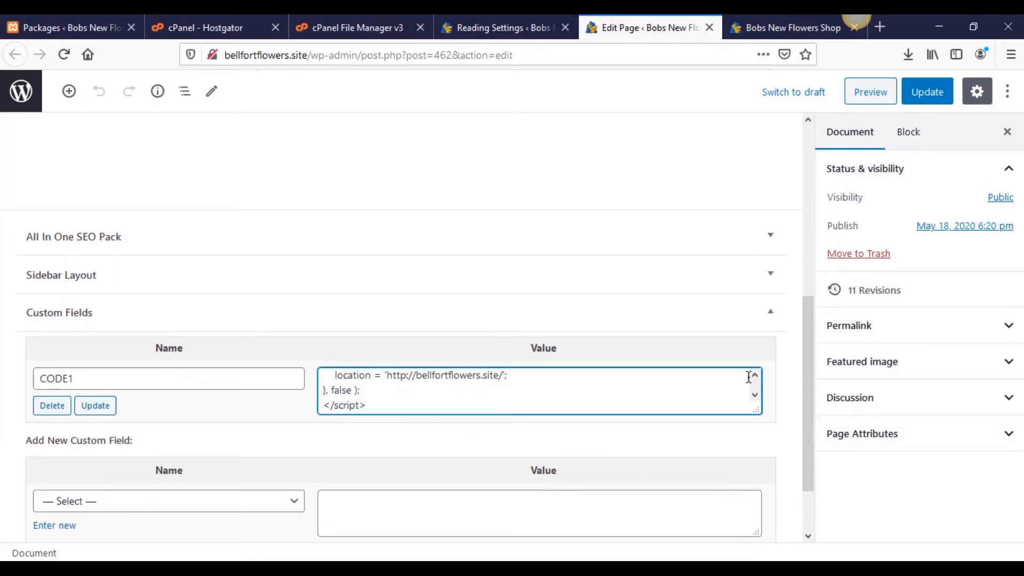
{"action": "left_click", "coordinate": [755, 374]}
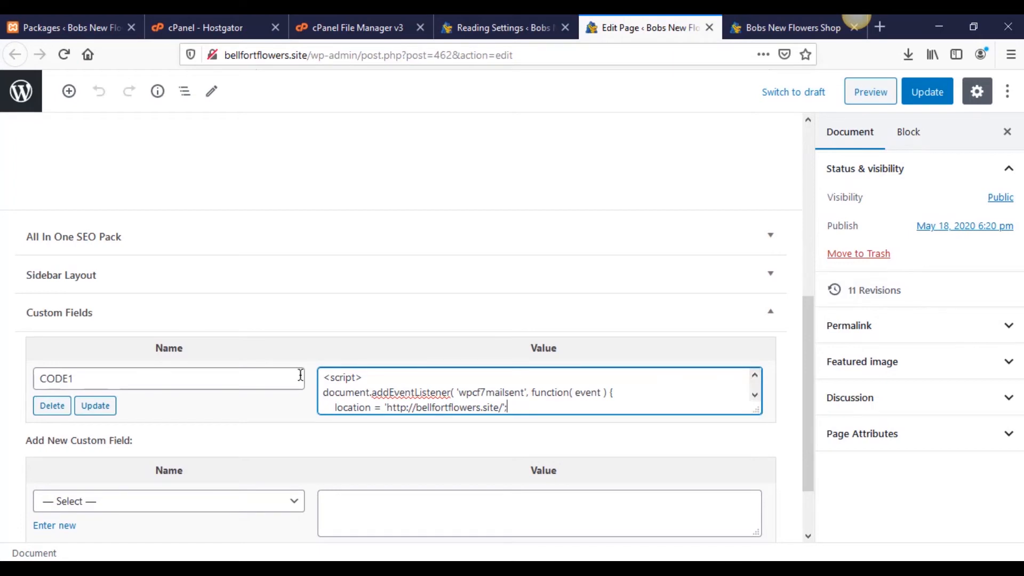
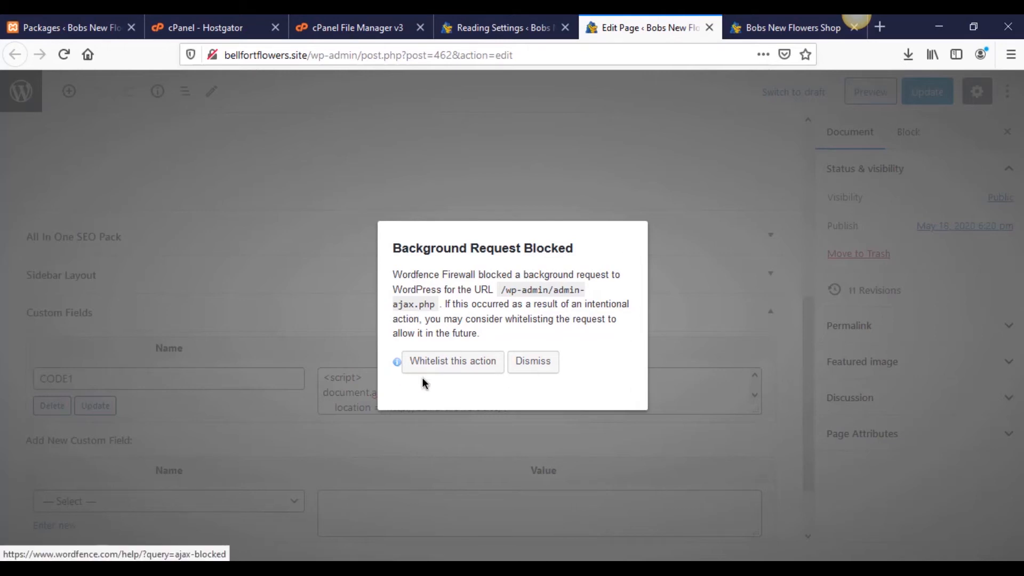
- Whitelist the blocked Wordfence background request for /wp-admin/admin-ajax.php and update the Contact Us page
{"action": "left_click", "coordinate": [472, 368]}
{"action": "left_click", "coordinate": [503, 287]}
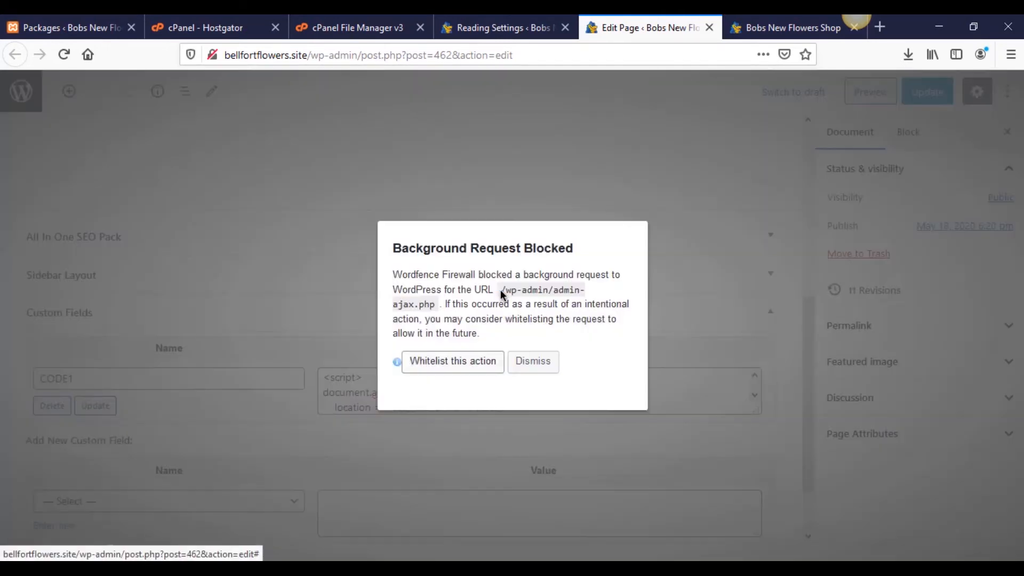
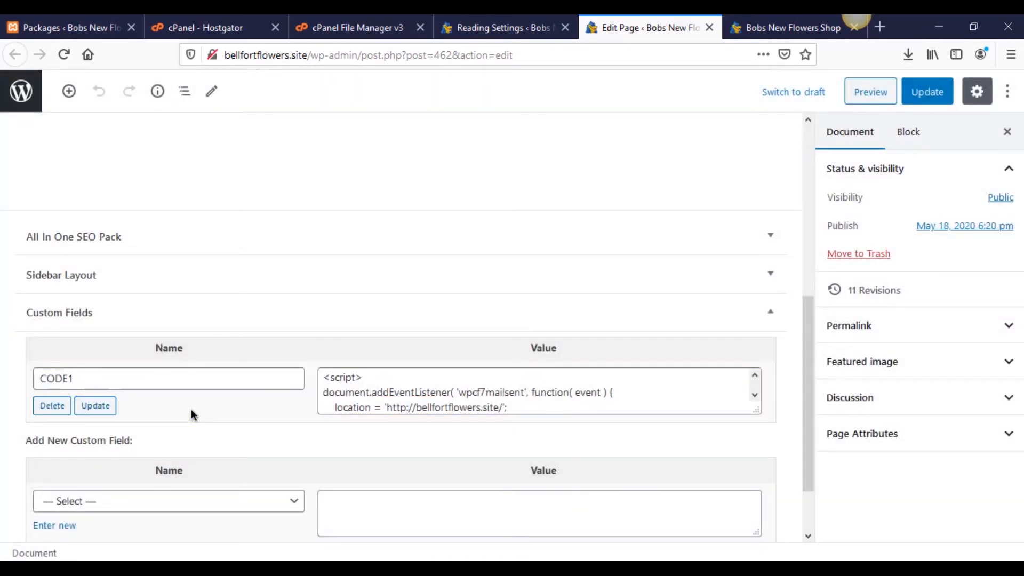
{"action": "scroll", "coordinate": [181, 389], "scroll_direction": "up", "scroll_amount": 8}
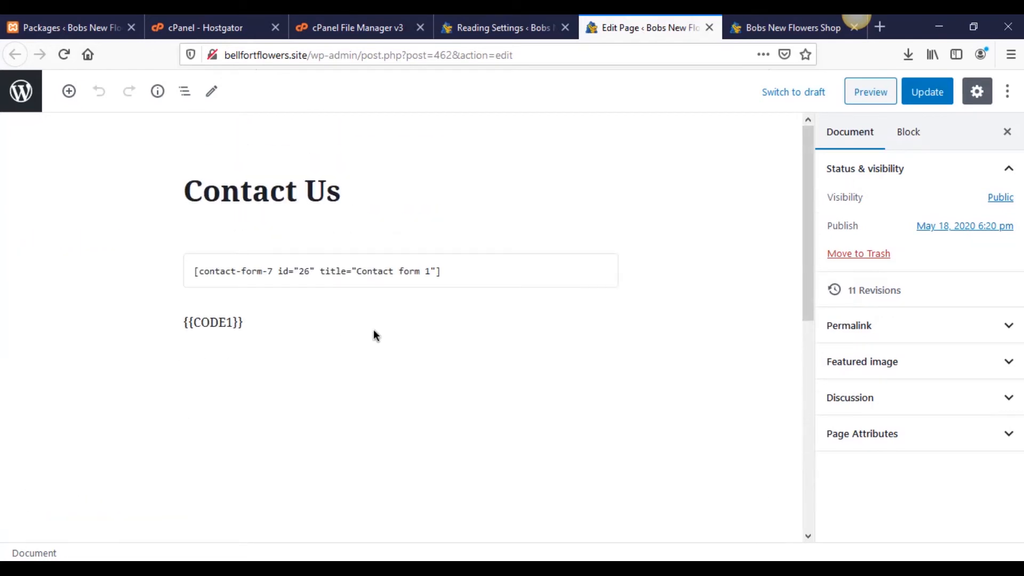
{"action": "left_click", "coordinate": [938, 102]}
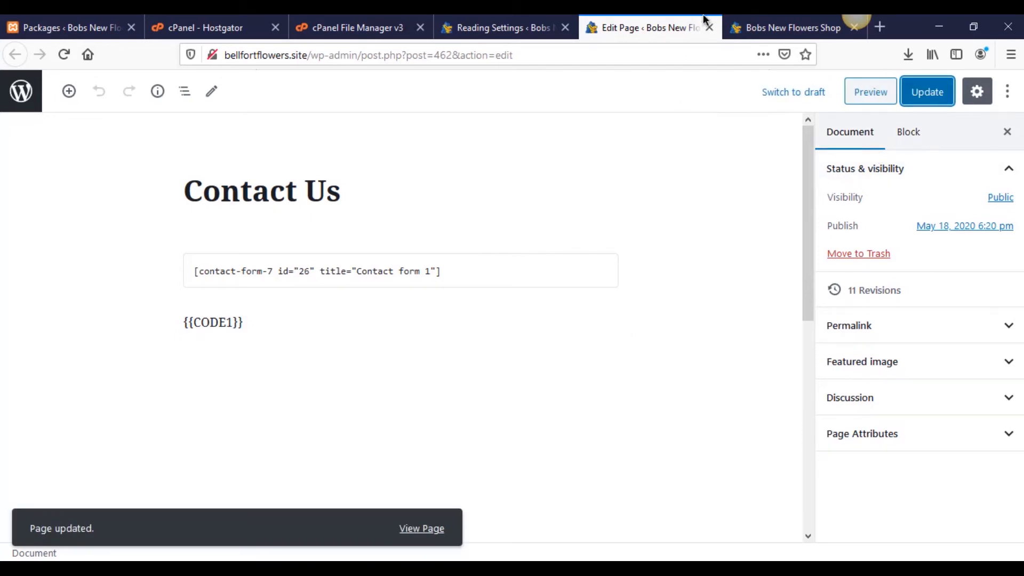
- Open the live site's Contact Us page and look through the contact form down to its Send button
{"action": "left_click", "coordinate": [754, 24]}
{"action": "left_click", "coordinate": [506, 282]}
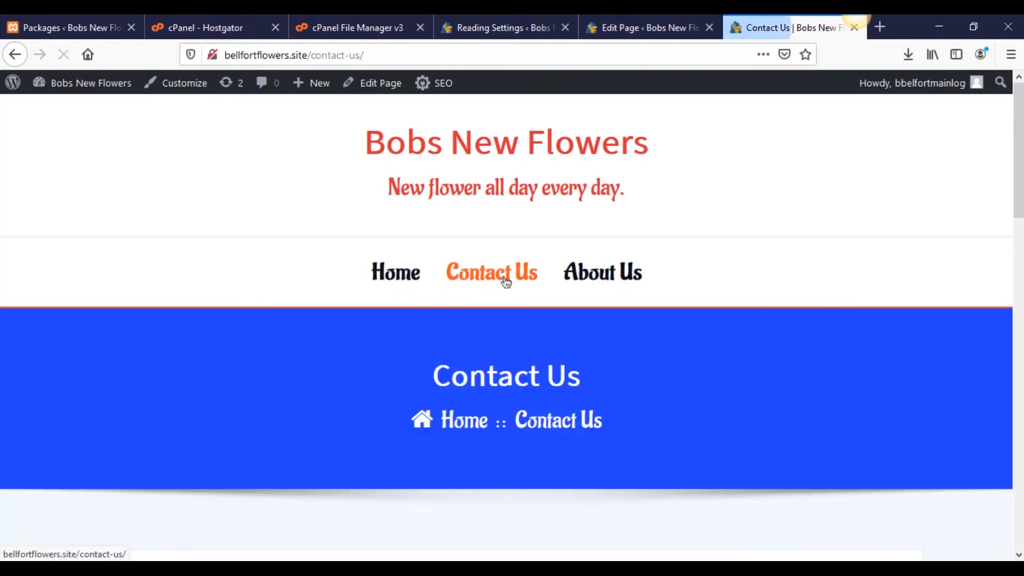
{"action": "scroll", "coordinate": [734, 266], "scroll_direction": "down", "scroll_amount": 15}
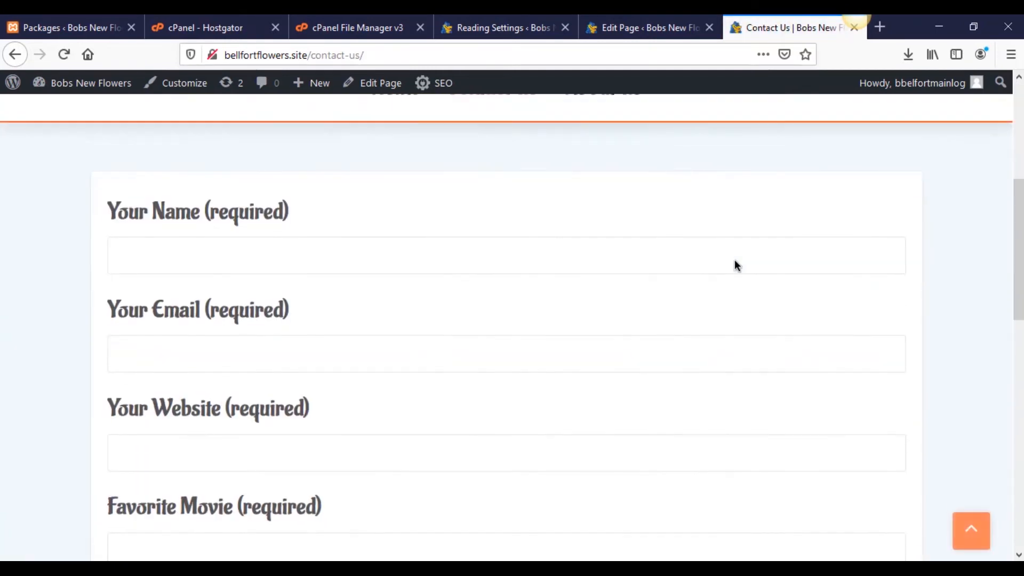
{"action": "scroll", "coordinate": [729, 270], "scroll_direction": "down", "scroll_amount": 3}
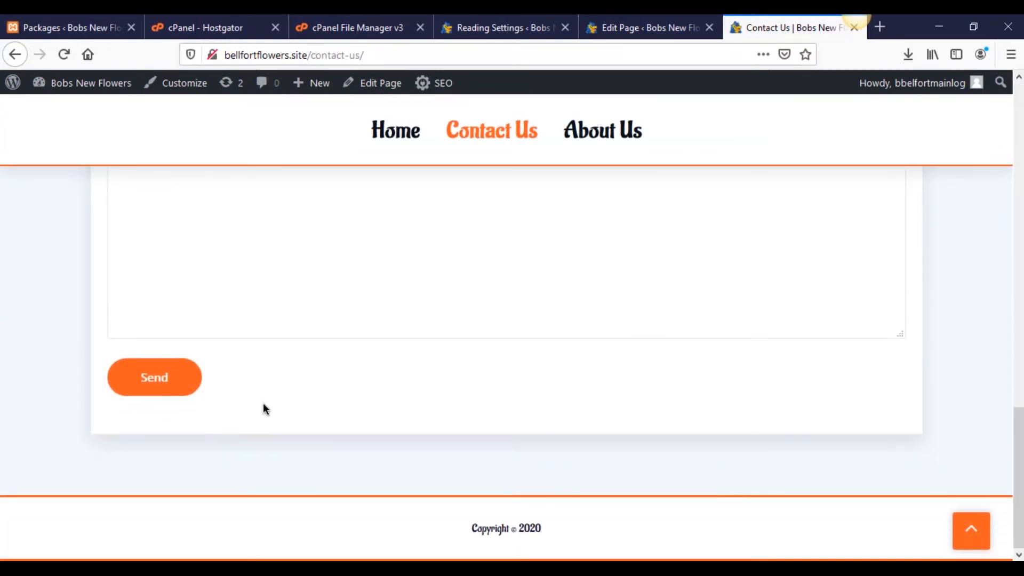
{"action": "scroll", "coordinate": [343, 448], "scroll_direction": "up", "scroll_amount": 2}
{"action": "scroll", "coordinate": [330, 497], "scroll_direction": "down", "scroll_amount": 2}
{"action": "scroll", "coordinate": [478, 418], "scroll_direction": "up", "scroll_amount": 10}
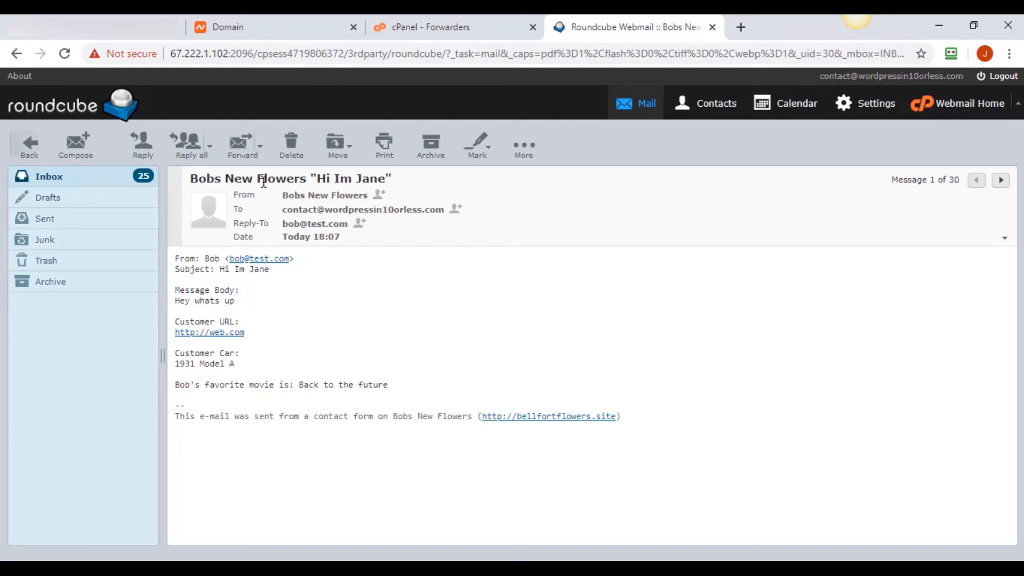
- In Roundcube webmail, check the received contact form email's subject, sender, message body, website, car and favorite movie details
{"action": "left_click_drag", "start_coordinate": [311, 179], "coordinate": [391, 180]}
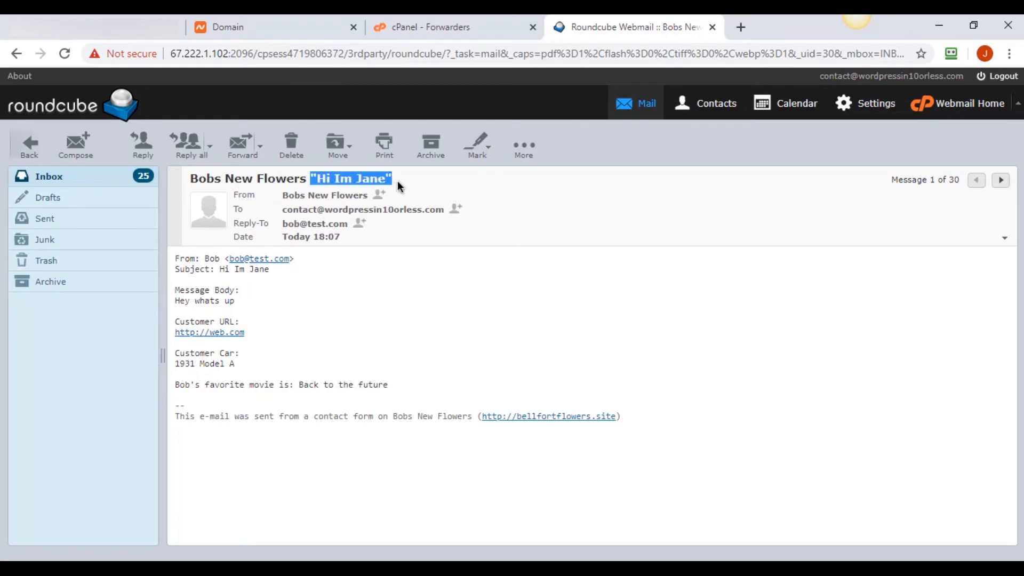
{"action": "left_click", "coordinate": [395, 180]}
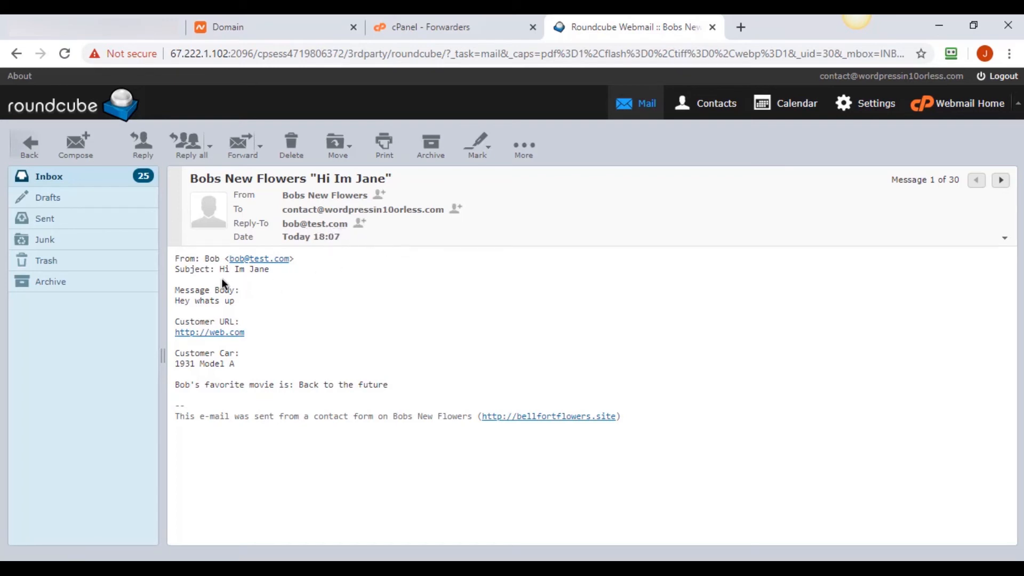
{"action": "left_click_drag", "start_coordinate": [201, 256], "coordinate": [294, 260]}
{"action": "left_click", "coordinate": [226, 261]}
{"action": "left_click", "coordinate": [301, 264]}
{"action": "left_click_drag", "start_coordinate": [219, 268], "coordinate": [268, 268]}
{"action": "left_click", "coordinate": [275, 282]}
{"action": "left_click_drag", "start_coordinate": [175, 297], "coordinate": [190, 300]}
{"action": "left_click", "coordinate": [190, 301]}
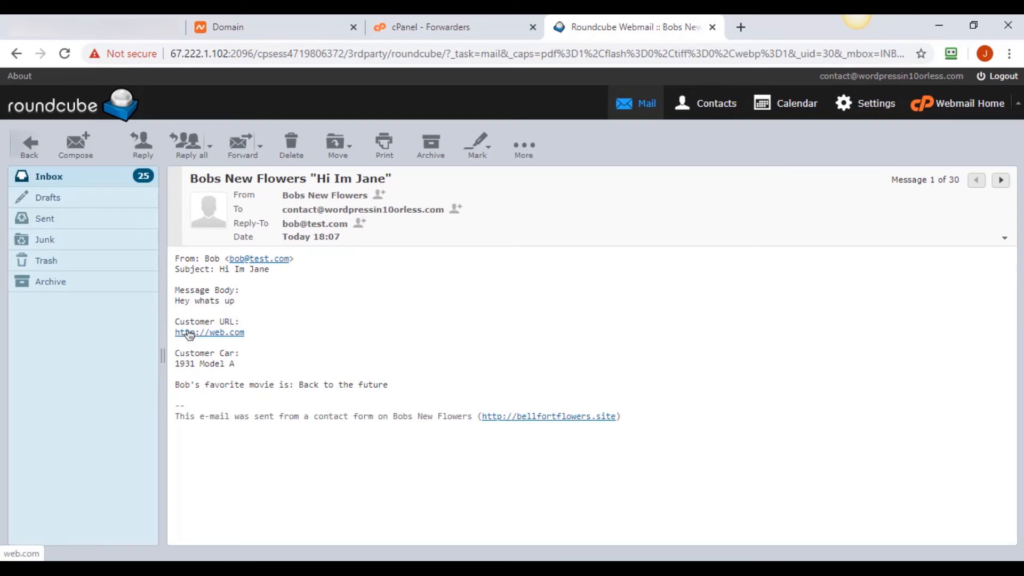
{"action": "left_click_drag", "start_coordinate": [235, 365], "coordinate": [393, 385]}
{"action": "left_click", "coordinate": [180, 376]}
{"action": "left_click", "coordinate": [392, 385]}
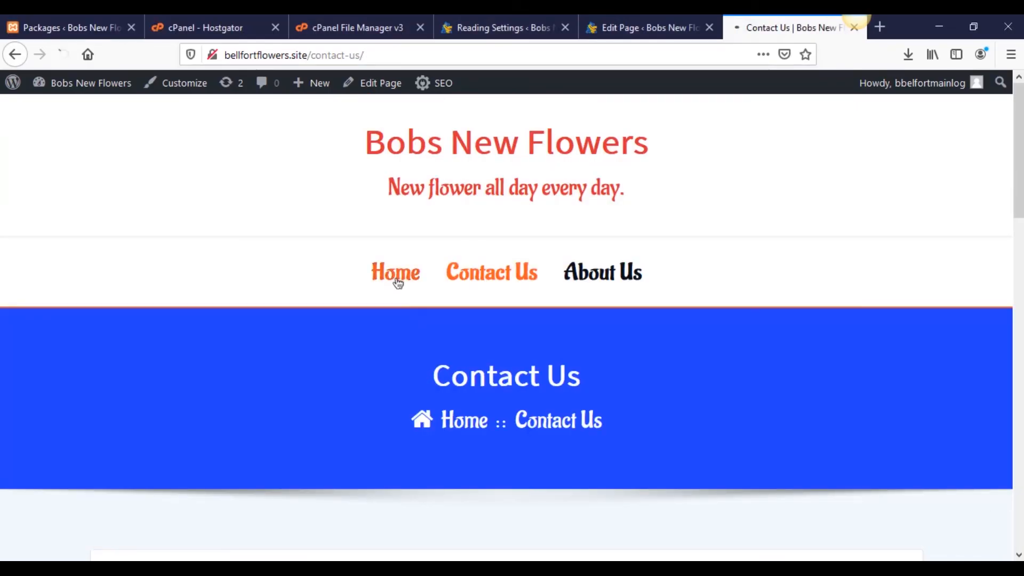
- Open the live site's home page and examine its header, rose banner and the feature boxes below it
{"action": "left_click", "coordinate": [396, 274]}
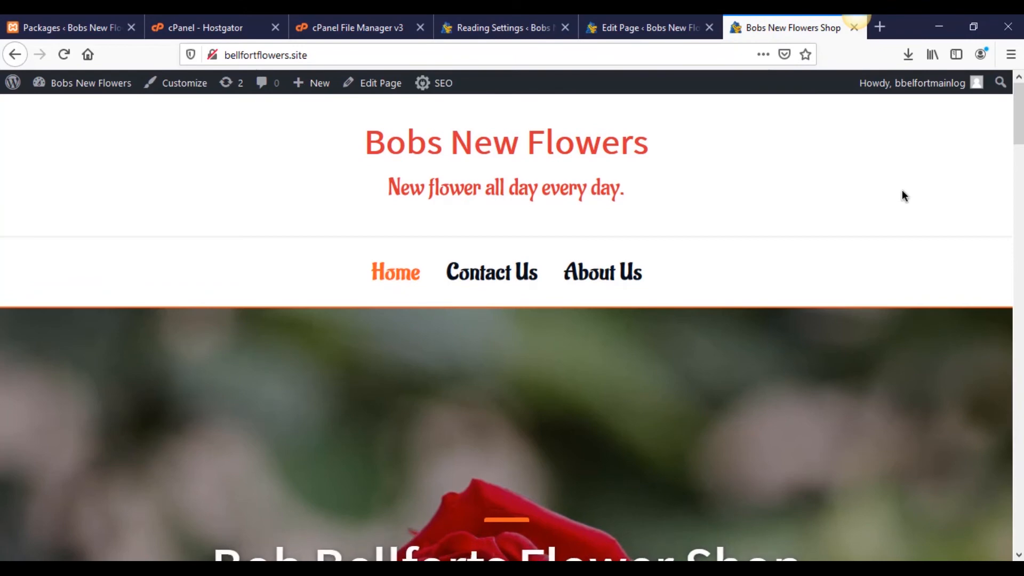
{"action": "scroll", "coordinate": [903, 196], "scroll_direction": "down", "scroll_amount": 3}
{"action": "scroll", "coordinate": [735, 201], "scroll_direction": "up", "scroll_amount": 3}
{"action": "scroll", "coordinate": [278, 299], "scroll_direction": "down", "scroll_amount": 4}
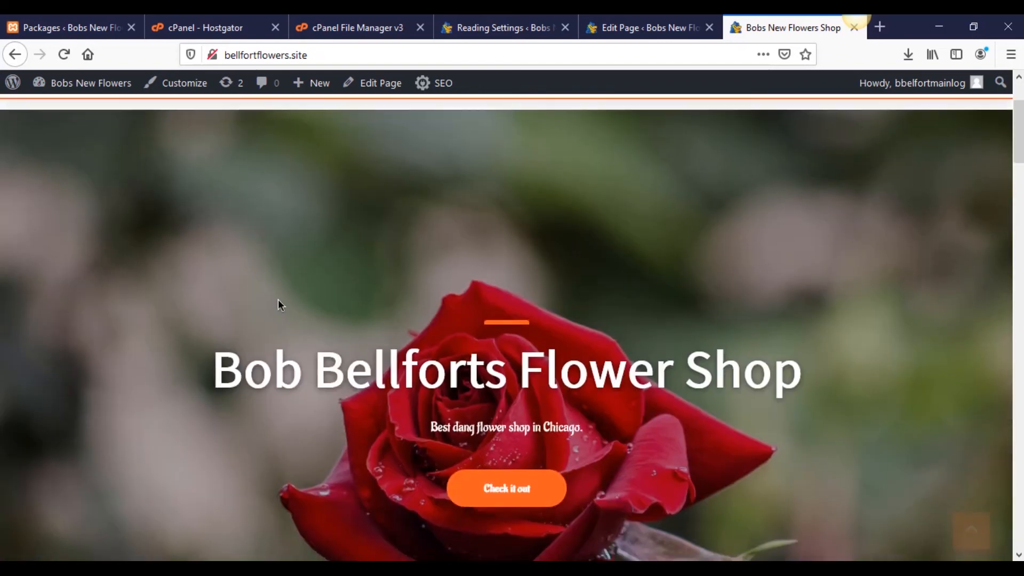
{"action": "scroll", "coordinate": [168, 352], "scroll_direction": "down", "scroll_amount": 5}
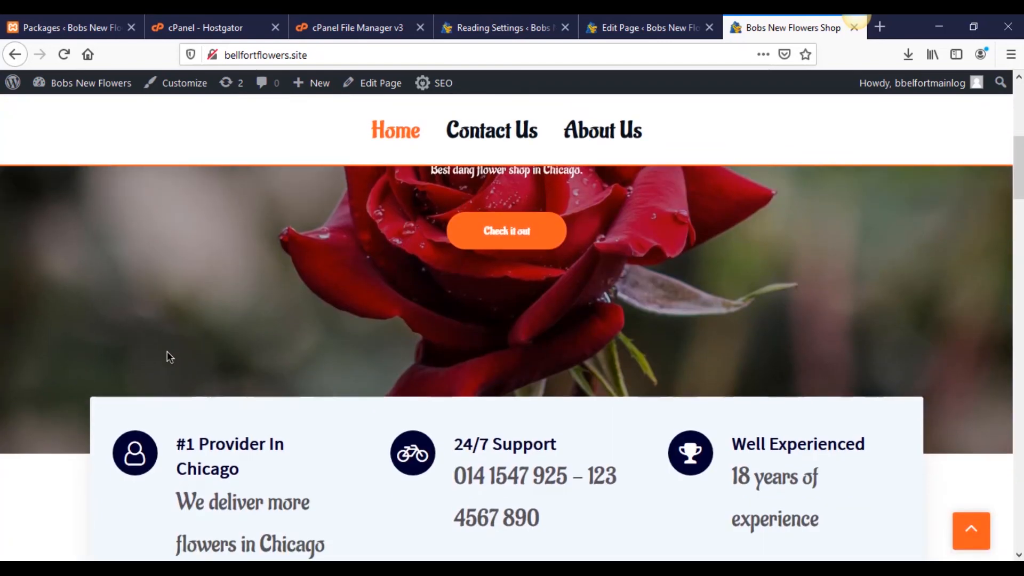
{"action": "scroll", "coordinate": [168, 352], "scroll_direction": "up", "scroll_amount": 8}
{"action": "scroll", "coordinate": [319, 357], "scroll_direction": "down", "scroll_amount": 3}
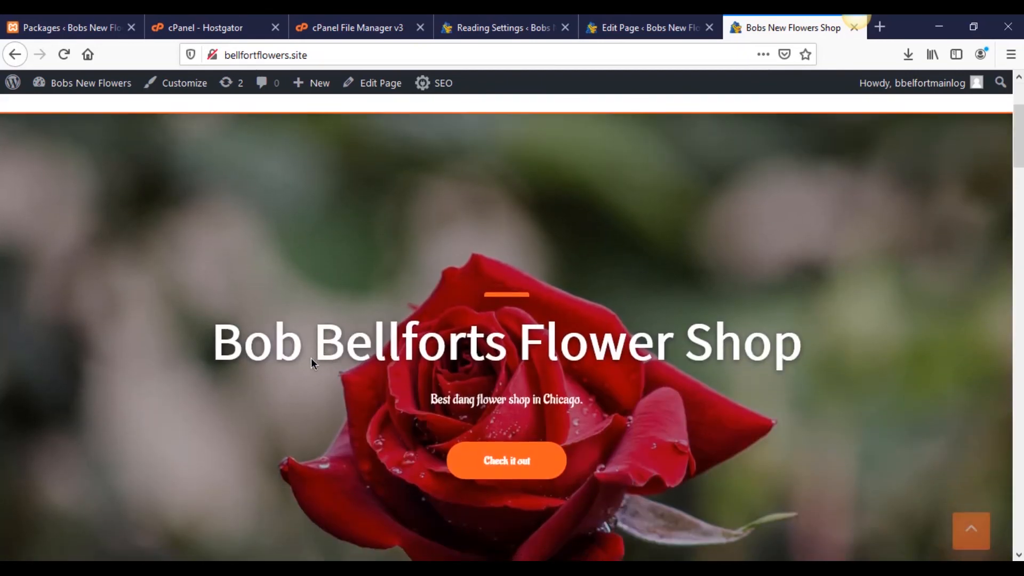
{"action": "scroll", "coordinate": [197, 379], "scroll_direction": "up", "scroll_amount": 3}
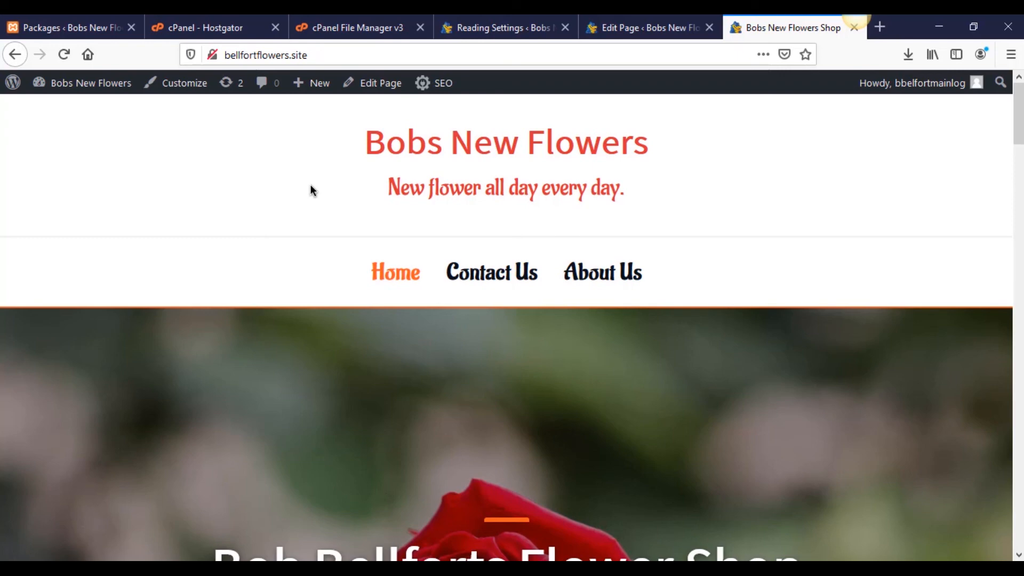
- Examine the rest of the home page, from the services section down to Our Latest News
{"action": "scroll", "coordinate": [312, 191], "scroll_direction": "down", "scroll_amount": 10}
{"action": "scroll", "coordinate": [59, 337], "scroll_direction": "down", "scroll_amount": 5}
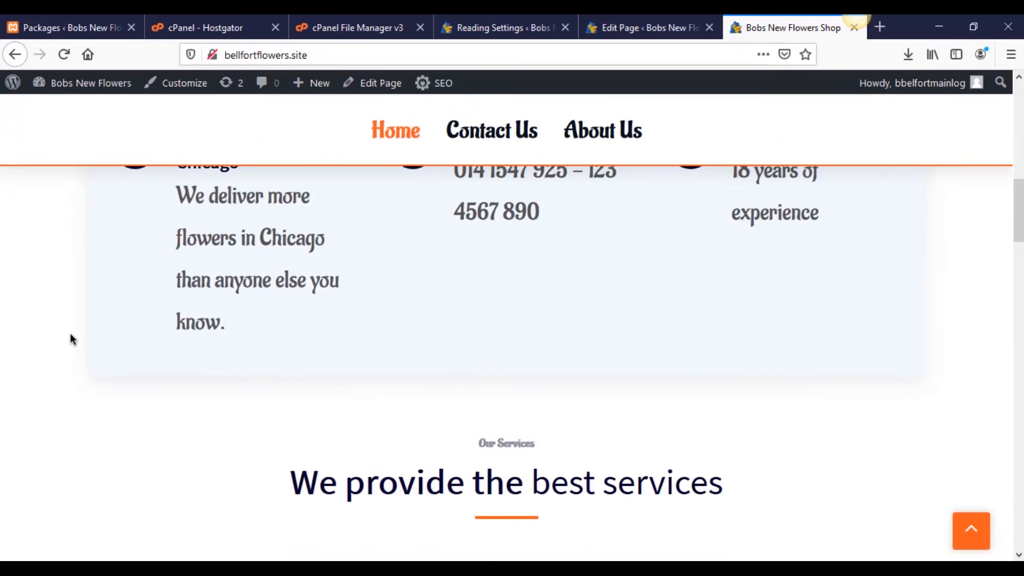
{"action": "scroll", "coordinate": [81, 337], "scroll_direction": "up", "scroll_amount": 5}
{"action": "scroll", "coordinate": [86, 340], "scroll_direction": "down", "scroll_amount": 2}
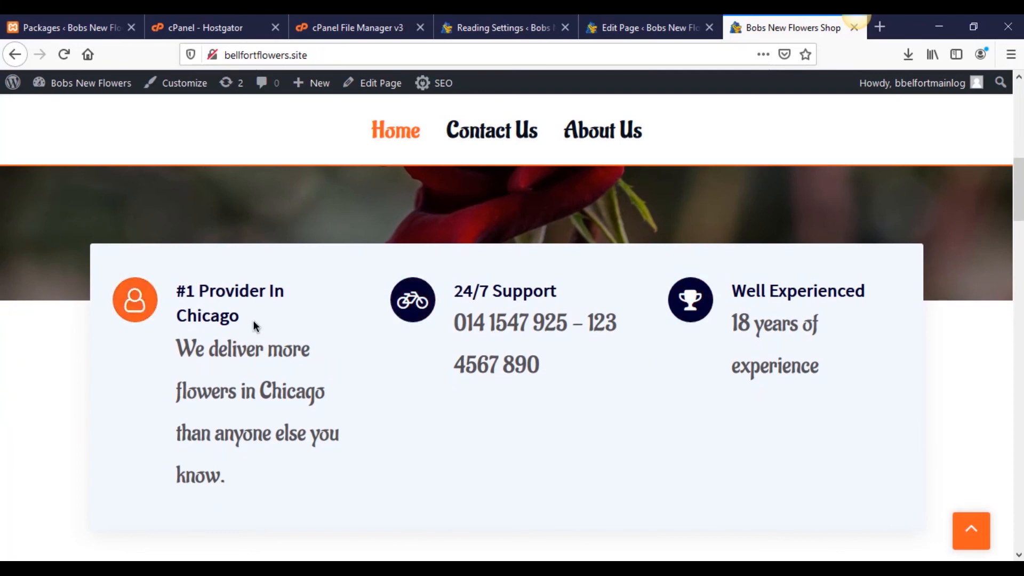
{"action": "scroll", "coordinate": [672, 384], "scroll_direction": "down", "scroll_amount": 5}
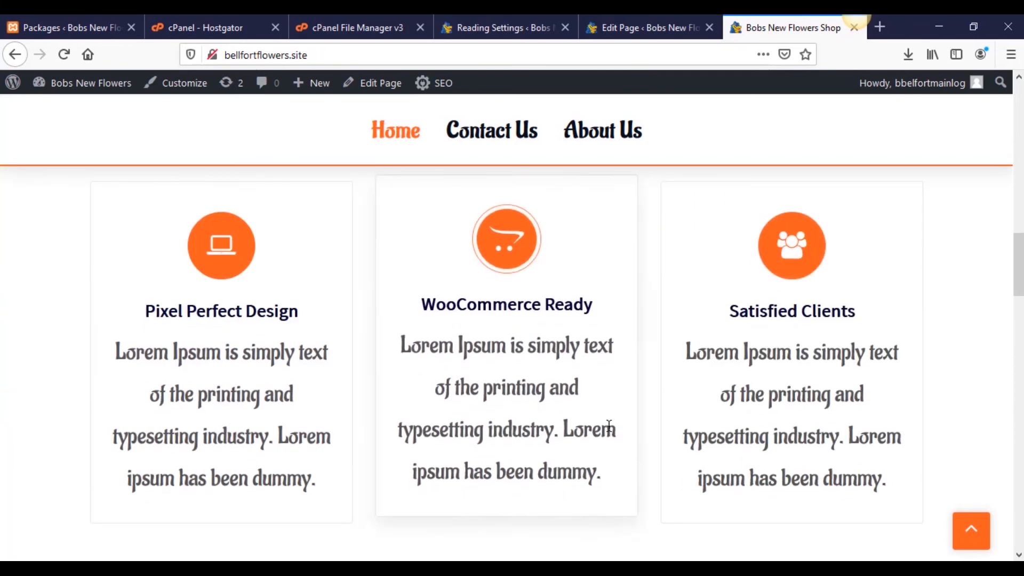
{"action": "scroll", "coordinate": [102, 480], "scroll_direction": "down", "scroll_amount": 6}
{"action": "scroll", "coordinate": [56, 457], "scroll_direction": "down", "scroll_amount": 8}
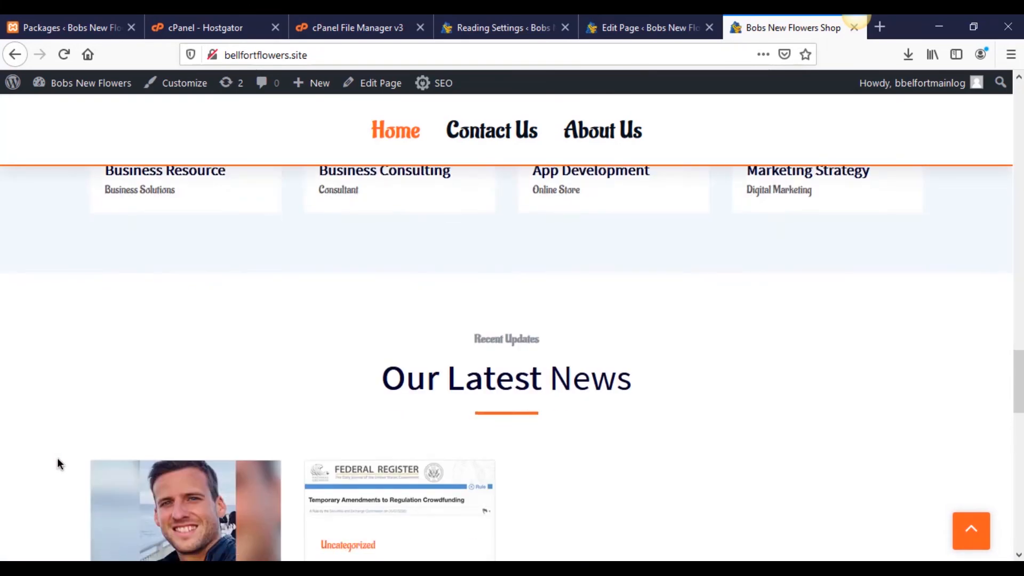
{"action": "scroll", "coordinate": [61, 457], "scroll_direction": "up", "scroll_amount": 10}
{"action": "scroll", "coordinate": [62, 460], "scroll_direction": "up", "scroll_amount": 15}
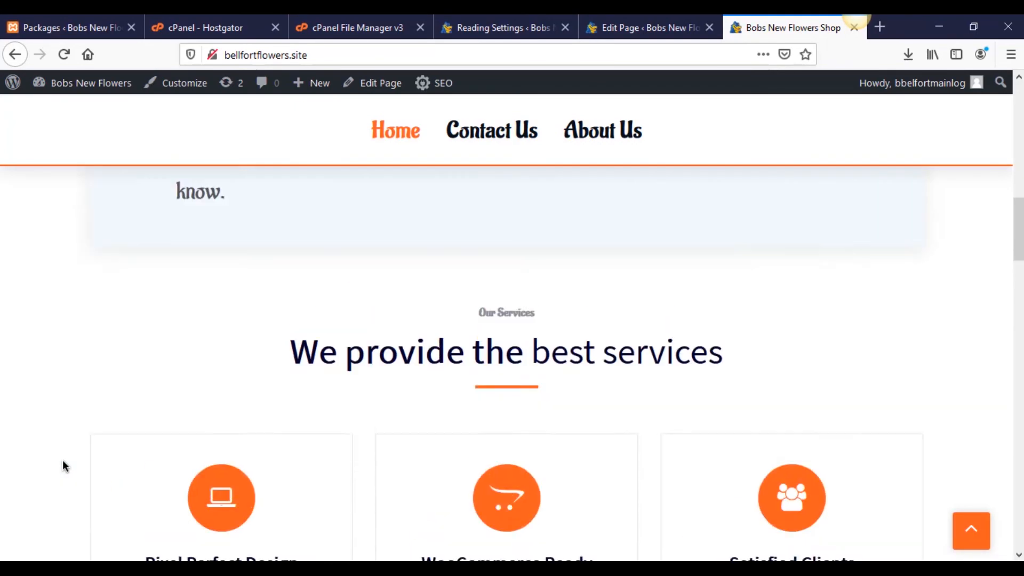